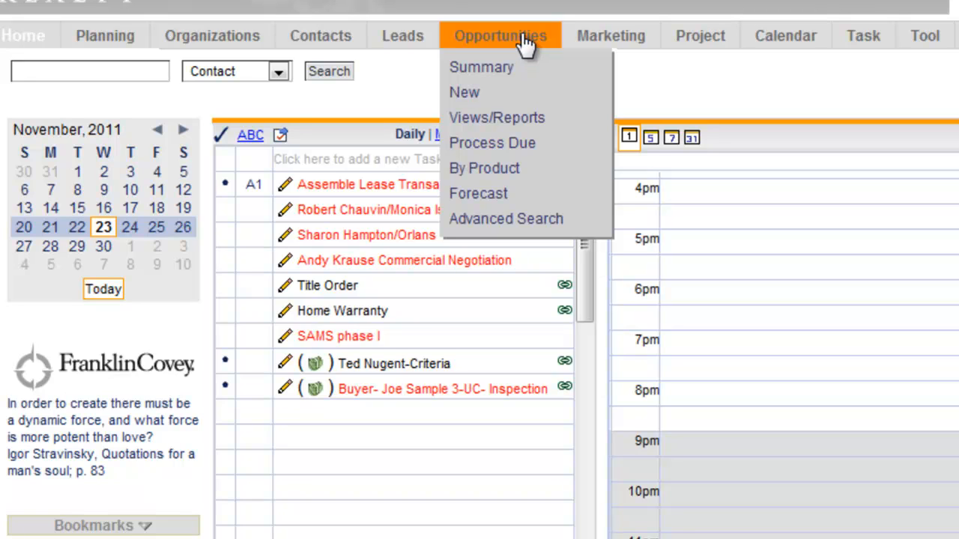
Start a new opportunity and name it "Buyer-" followed by the customer's full name.
left_click(469, 94)
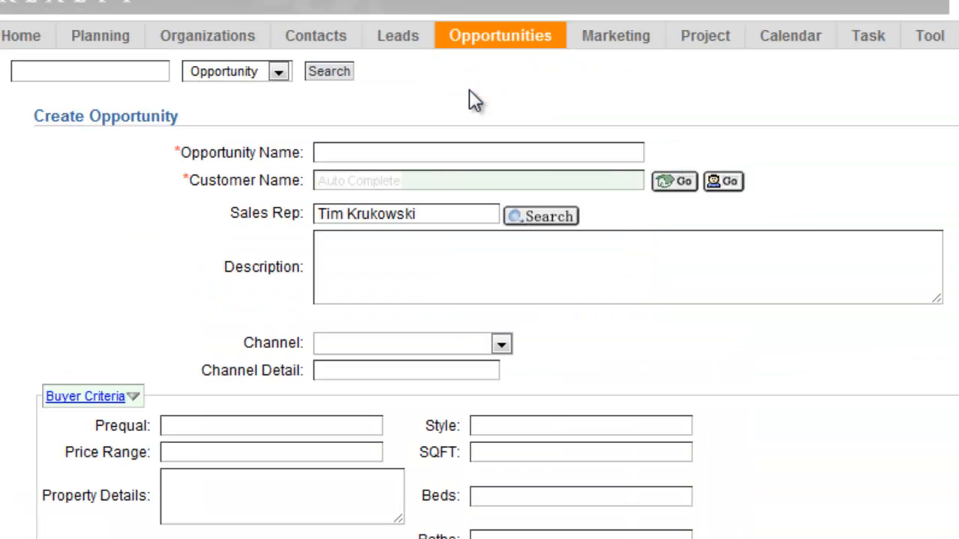
left_click(345, 154)
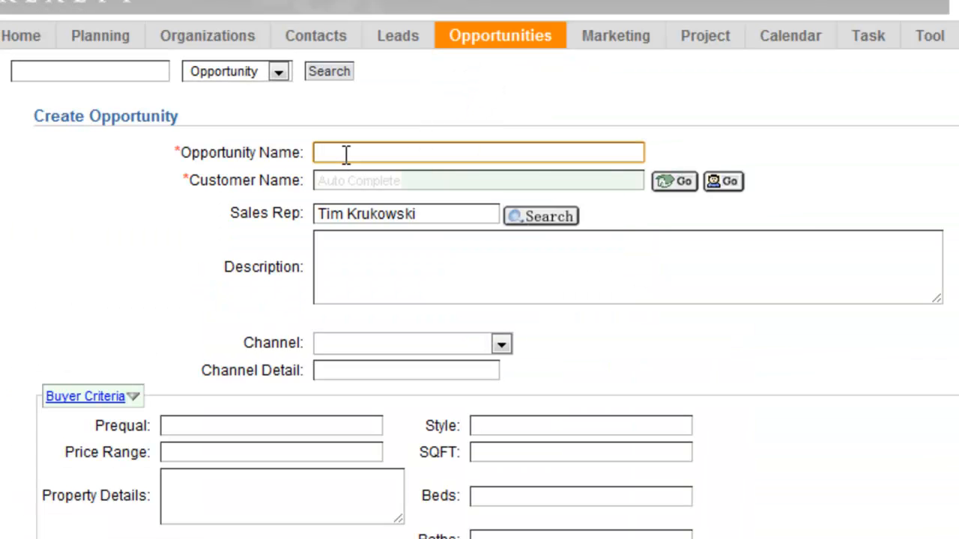
type("Buyer-")
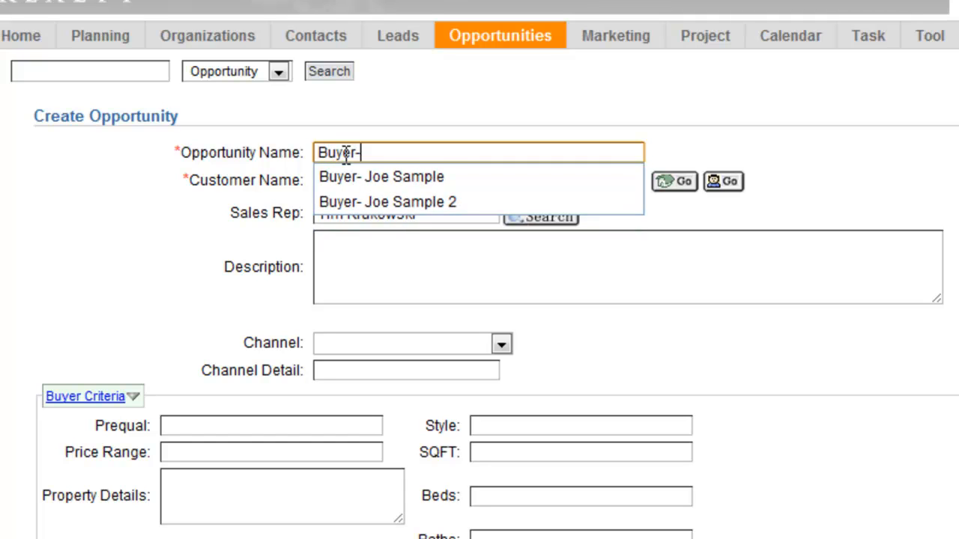
type(" Joe Sample")
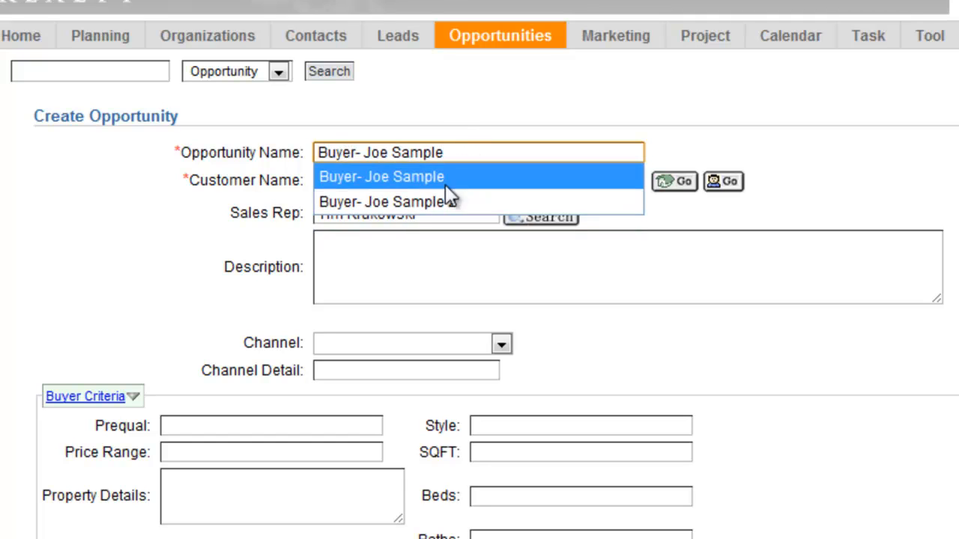
left_click(423, 116)
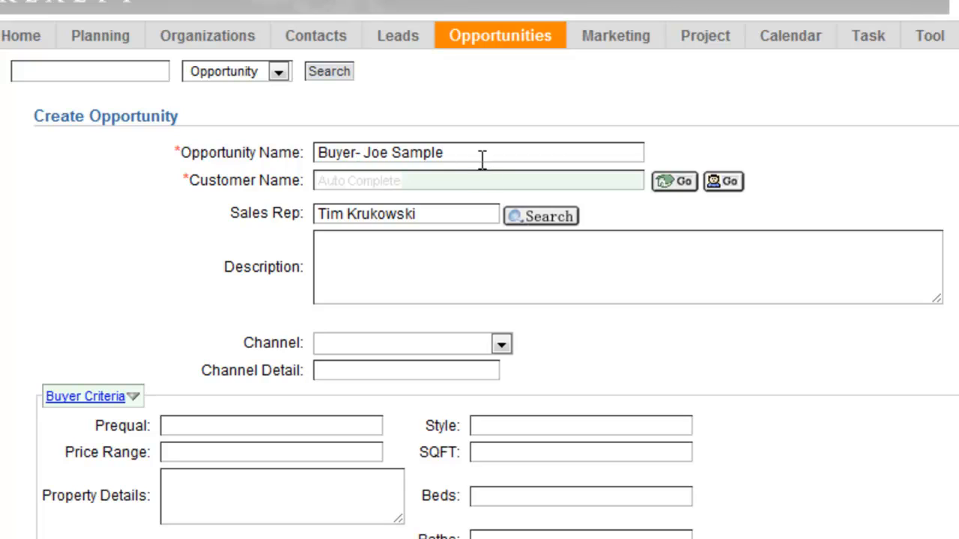
Fill in the customer name by choosing the existing contact with the same name as in the opportunity title.
left_click(471, 183)
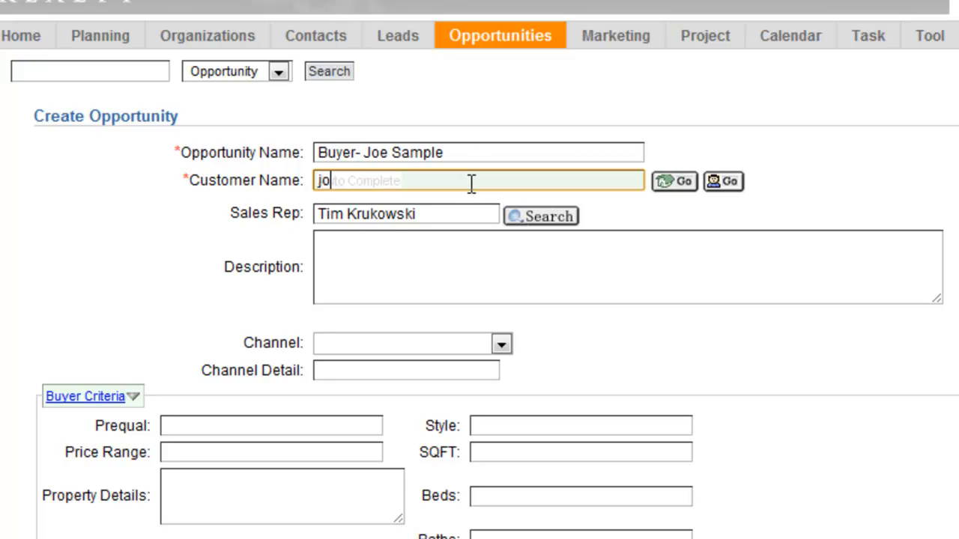
type("joe sample")
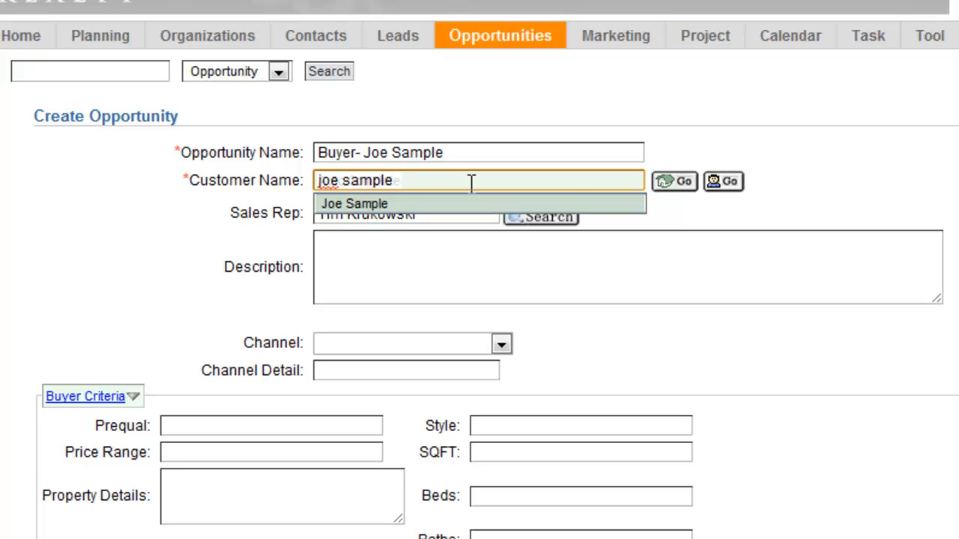
left_click(349, 204)
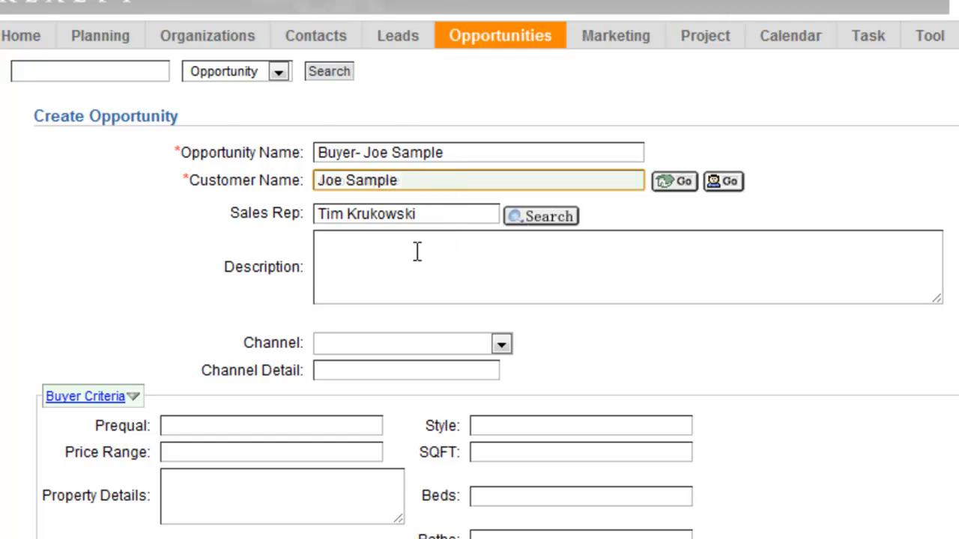
Set the sales process to Buyer Opportunity v2 and create the opportunity.
scroll(464, 257, "down", 1)
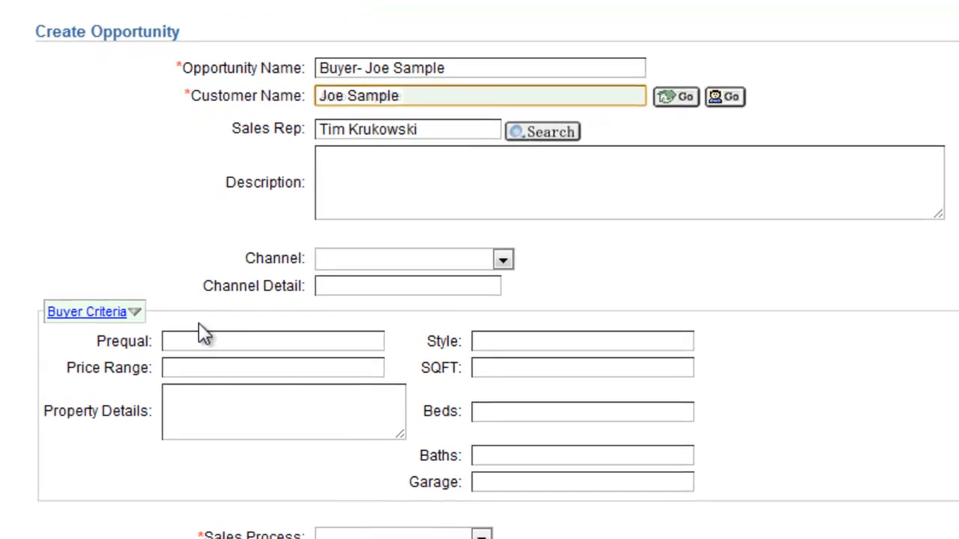
left_click(487, 468)
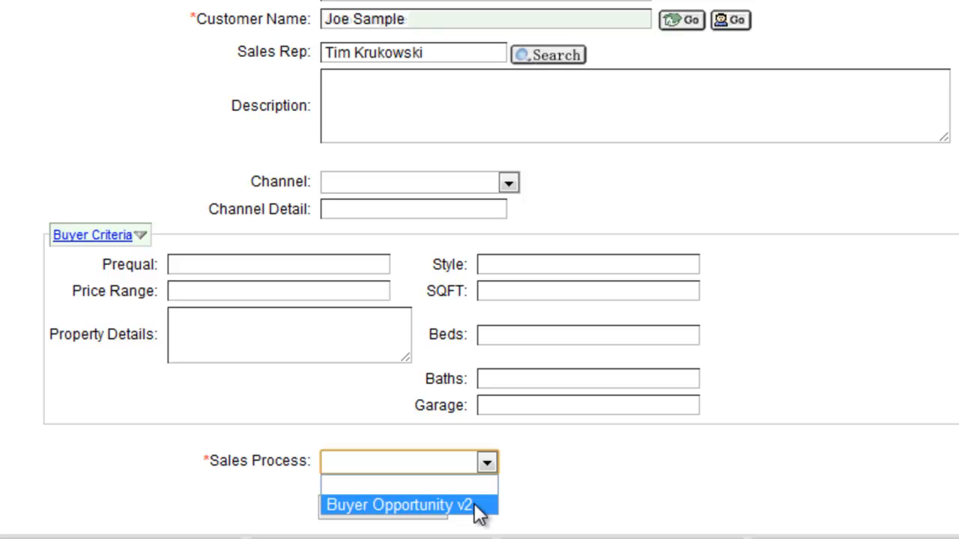
left_click(424, 507)
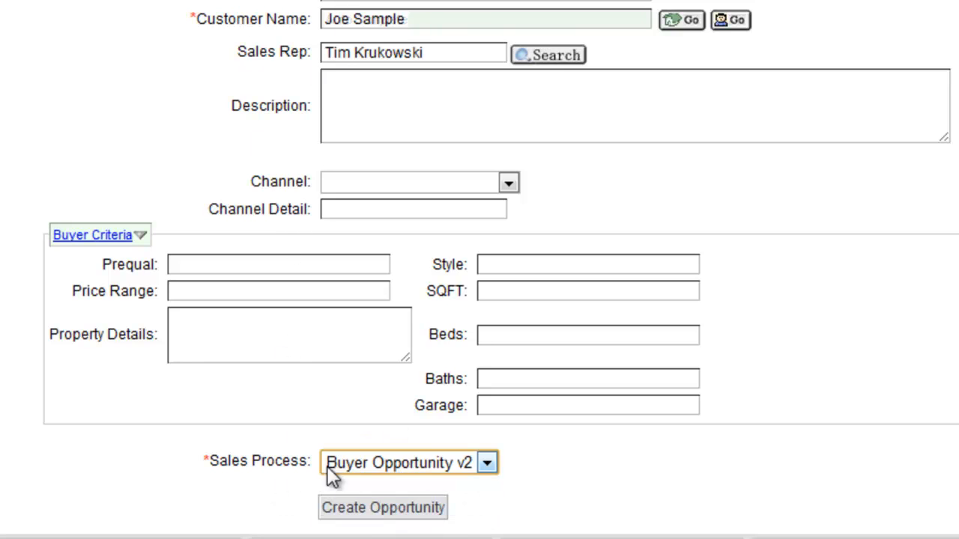
left_click(391, 520)
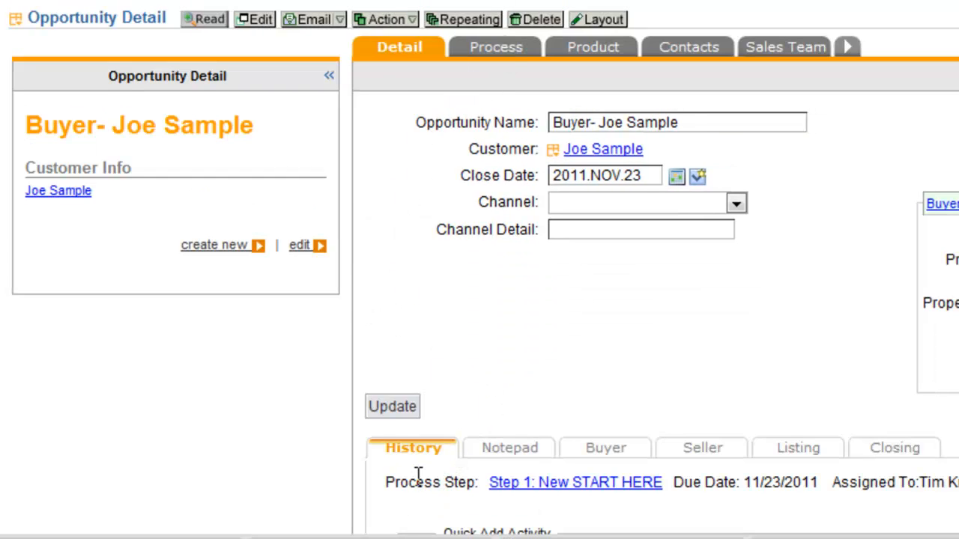
Open the process step "Step 1: New START HERE" of the new buyer opportunity.
scroll(414, 475, "down", 3)
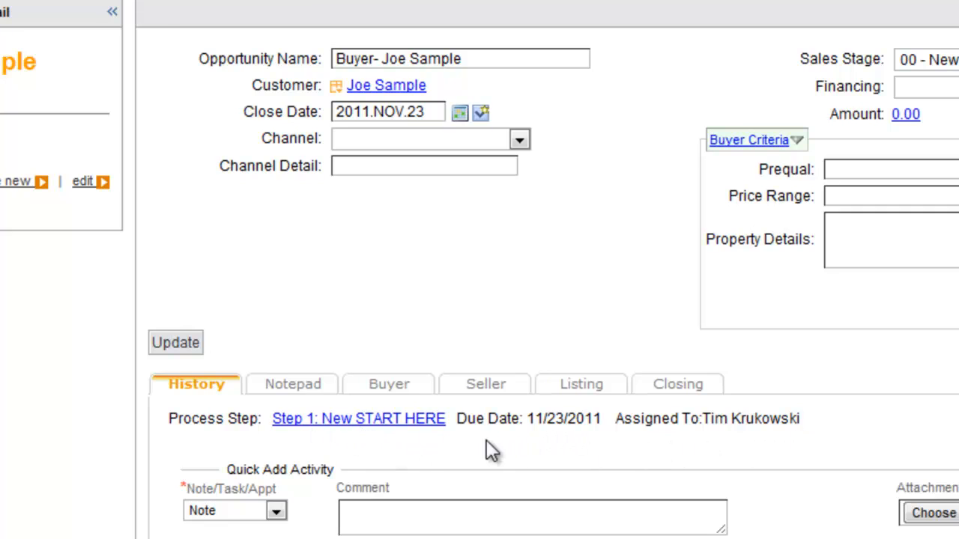
left_click(356, 421)
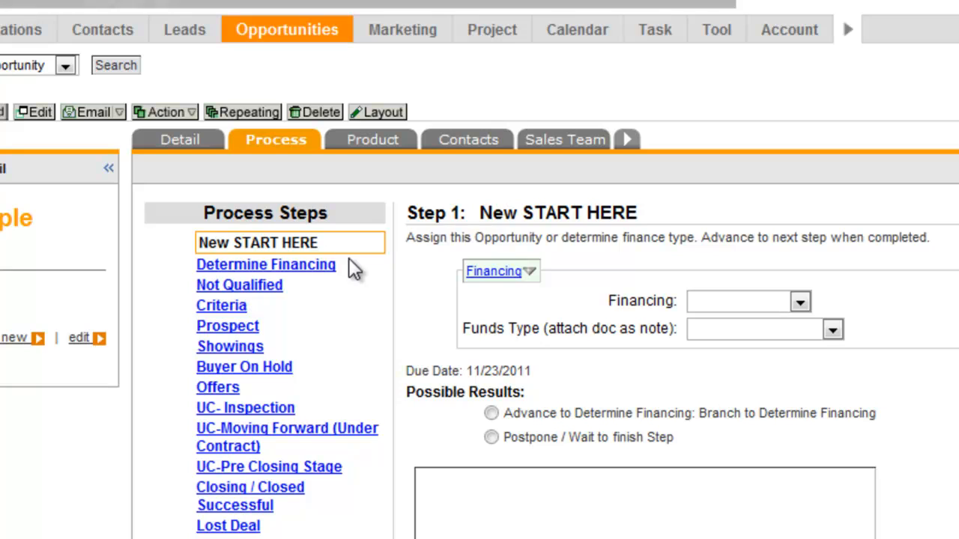
left_click(294, 268)
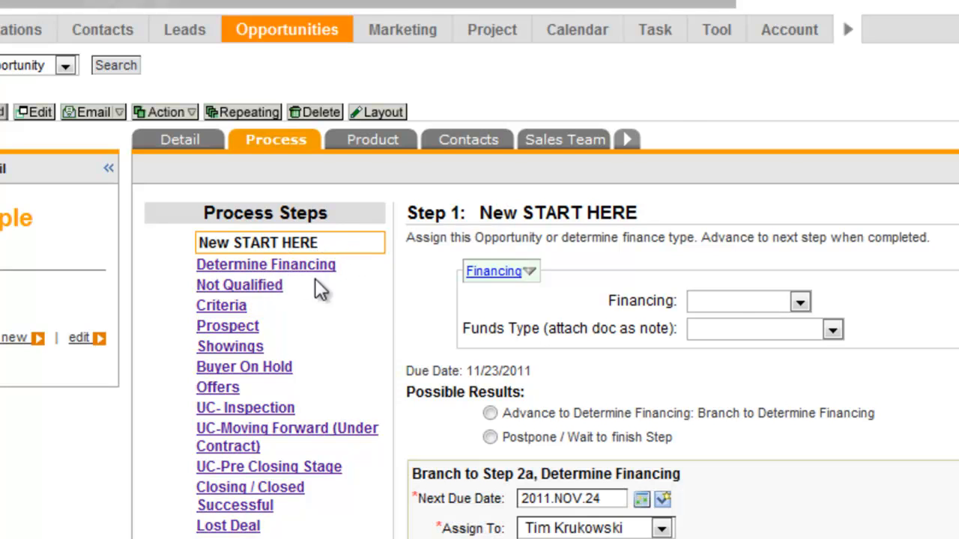
Set Financing to Cash and Funds Type to Pre-Approval Letter for Step 1.
scroll(352, 277, "down", 3)
left_click(800, 181)
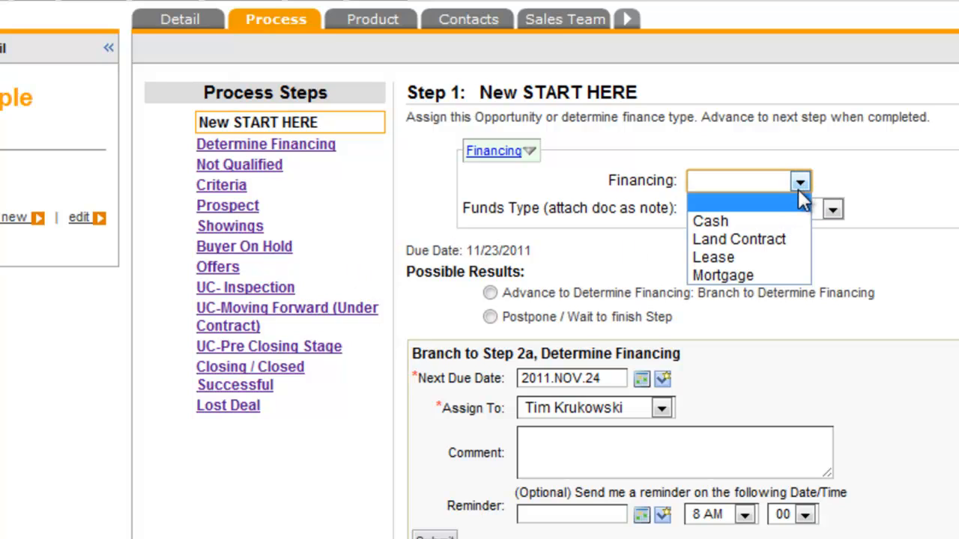
left_click(771, 219)
left_click(831, 209)
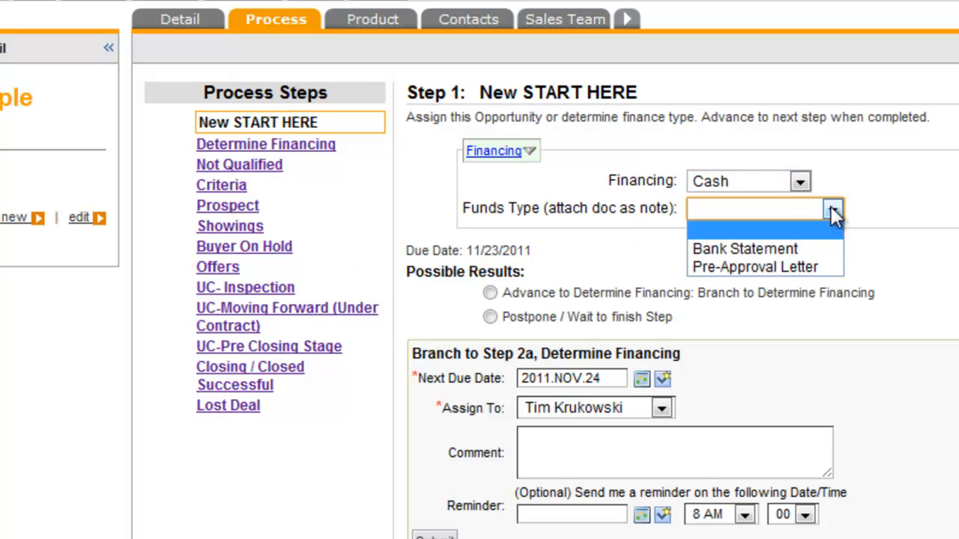
left_click(780, 268)
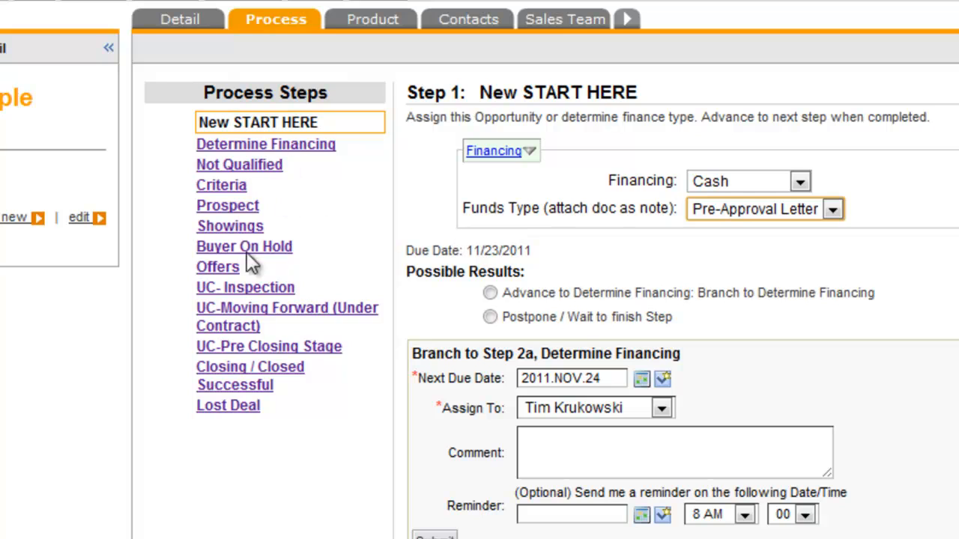
Select Advance to Determine Financing as the result and set the next due date to today, 2011.NOV.23.
scroll(498, 247, "down", 3)
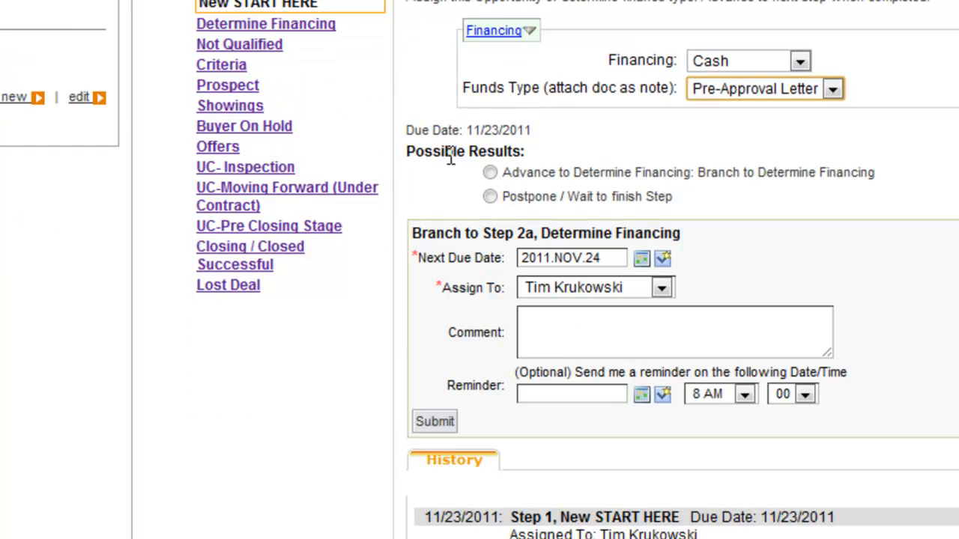
left_click(491, 173)
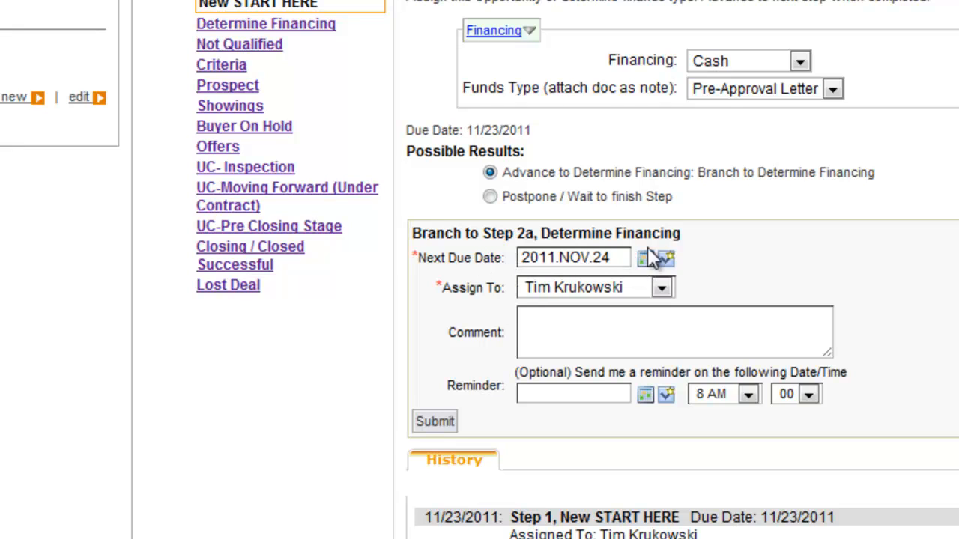
left_click(666, 260)
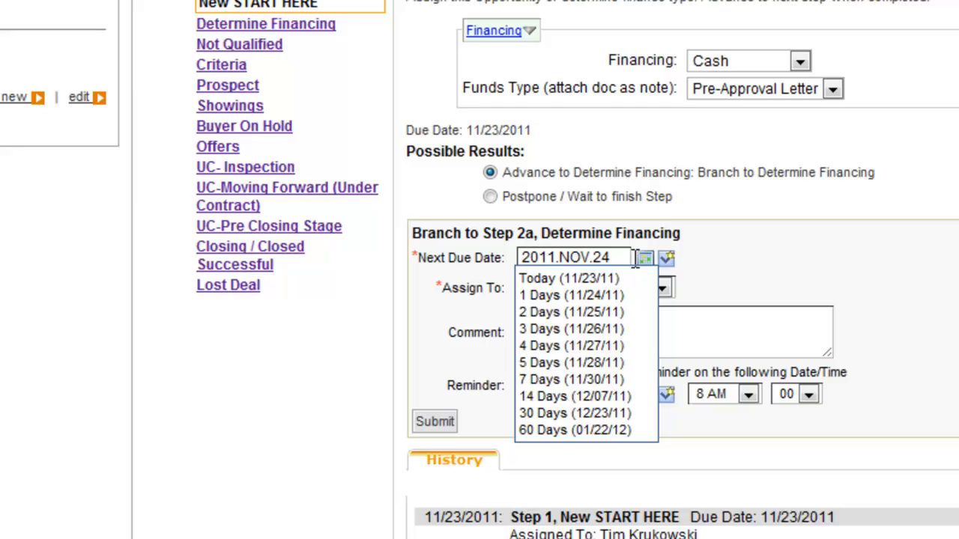
left_click(588, 281)
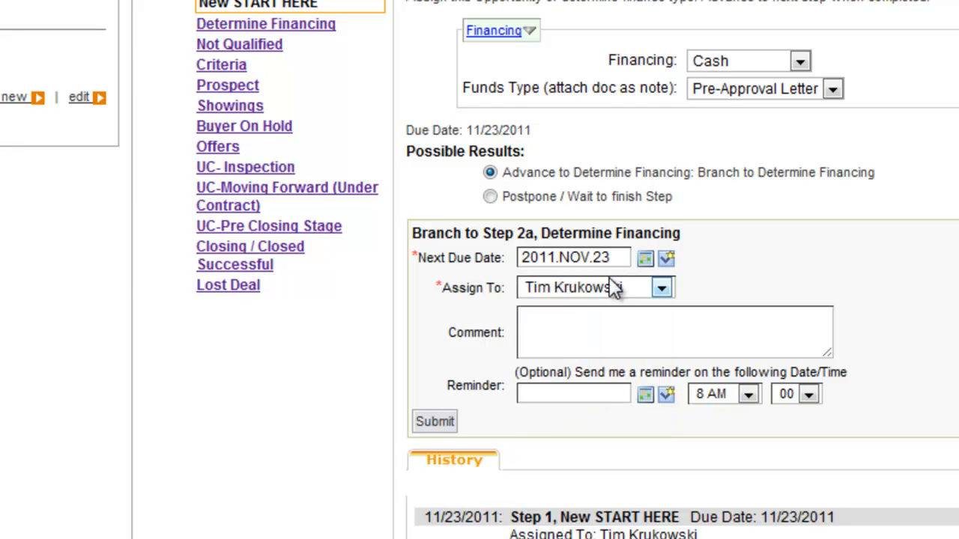
Add the comment "met with bank got the statement" and submit the branch to Step 2a, Determine Financing.
left_click(547, 320)
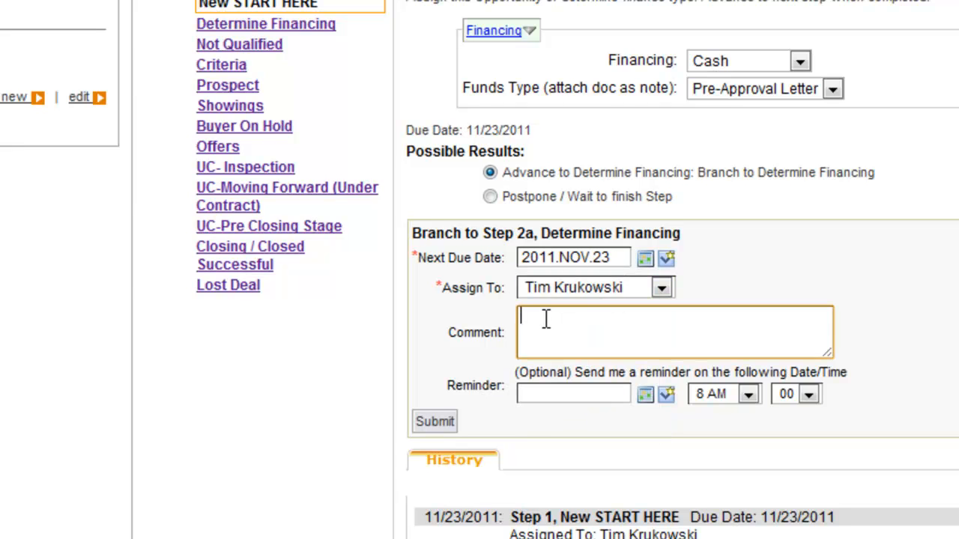
type("met with bank got the statement")
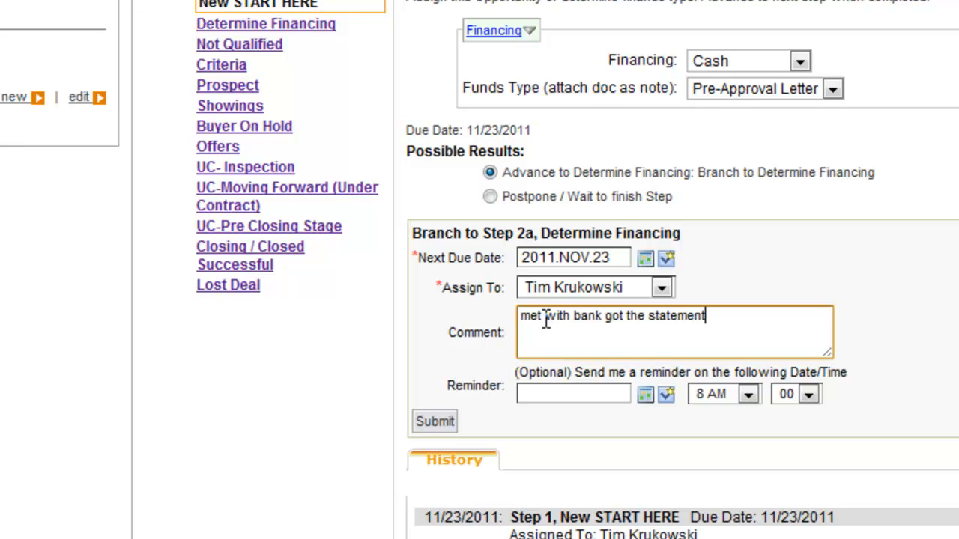
left_click(436, 424)
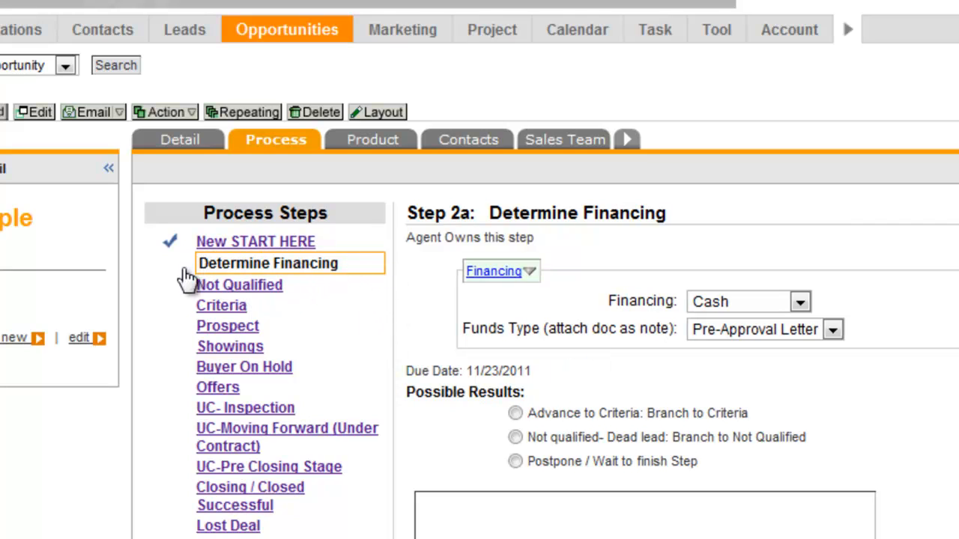
Review the step history, go back to the home daily task list and open the new buyer's Determine Financing task.
scroll(426, 330, "down", 3)
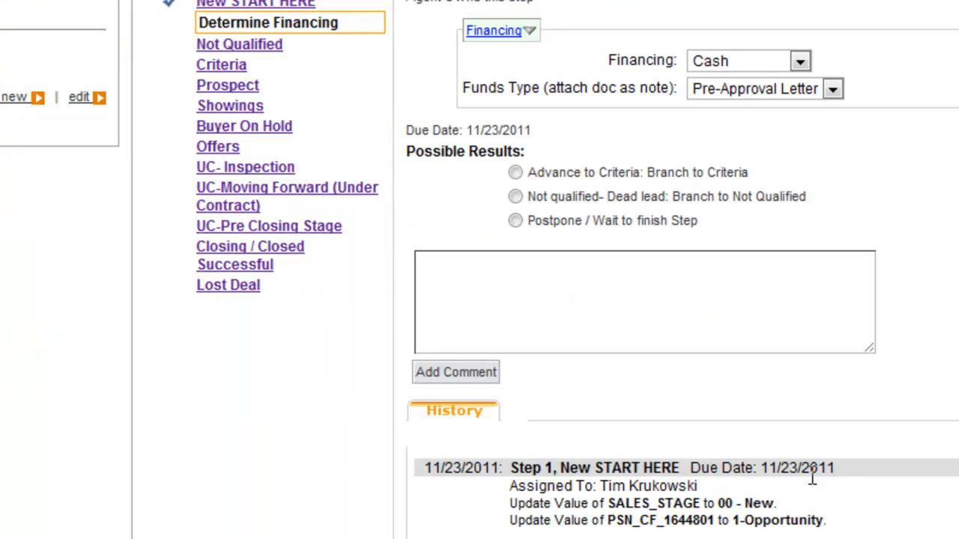
left_click_drag(812, 478, 735, 472)
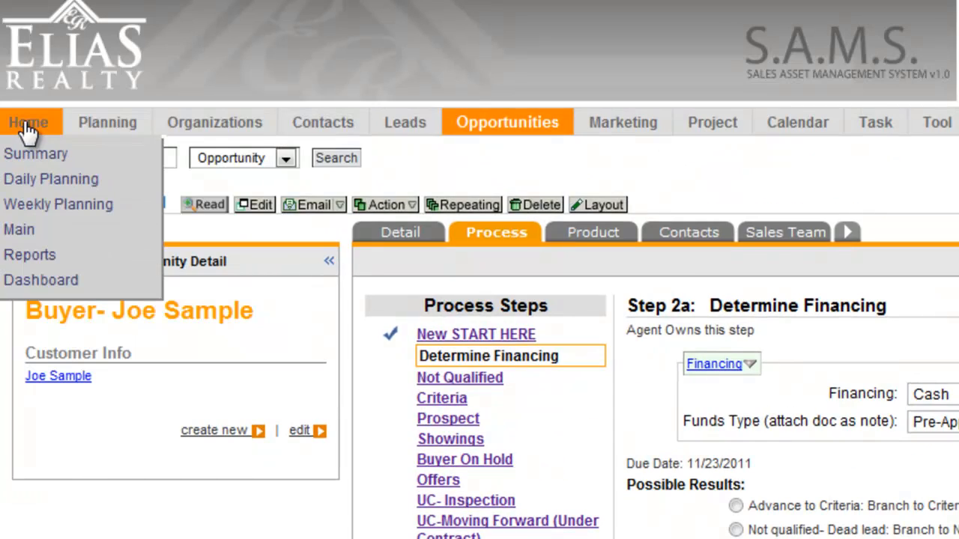
left_click(27, 120)
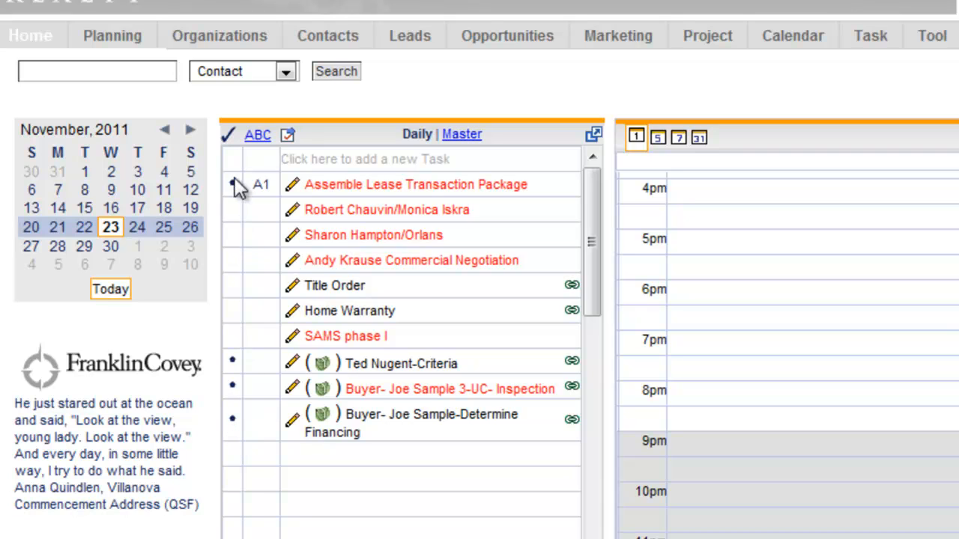
left_click(233, 418)
left_click(287, 438)
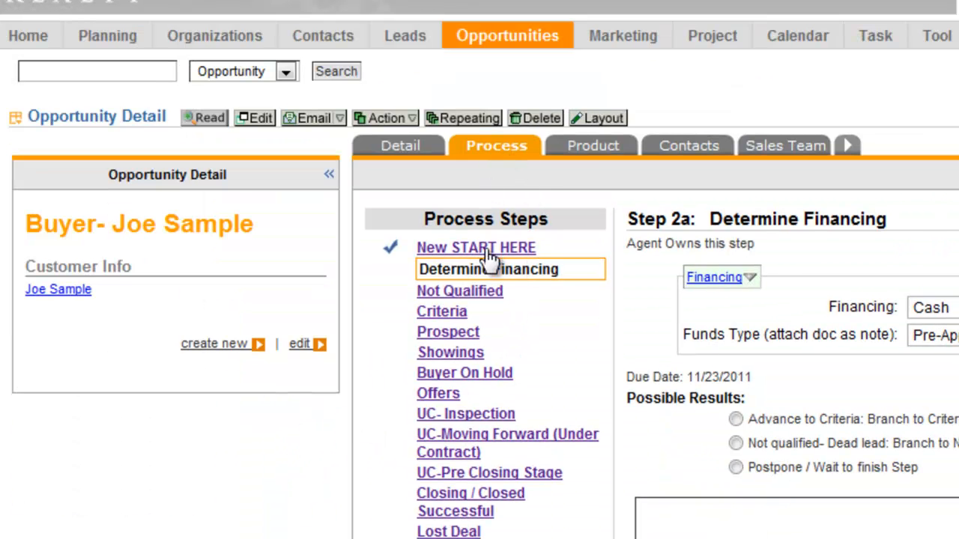
Reopen the Determine Financing task from the home daily task list and select Advance to Criteria as its result.
left_click(28, 43)
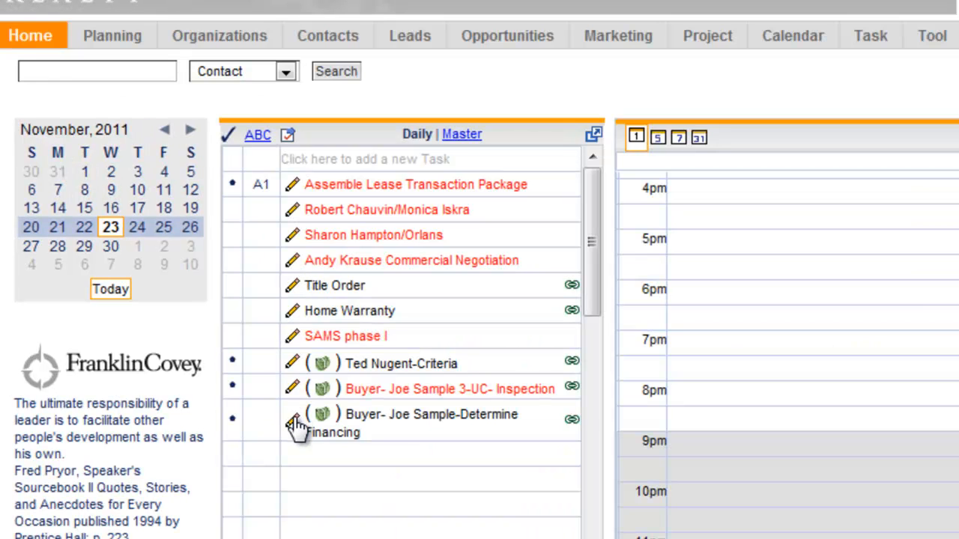
left_click(294, 423)
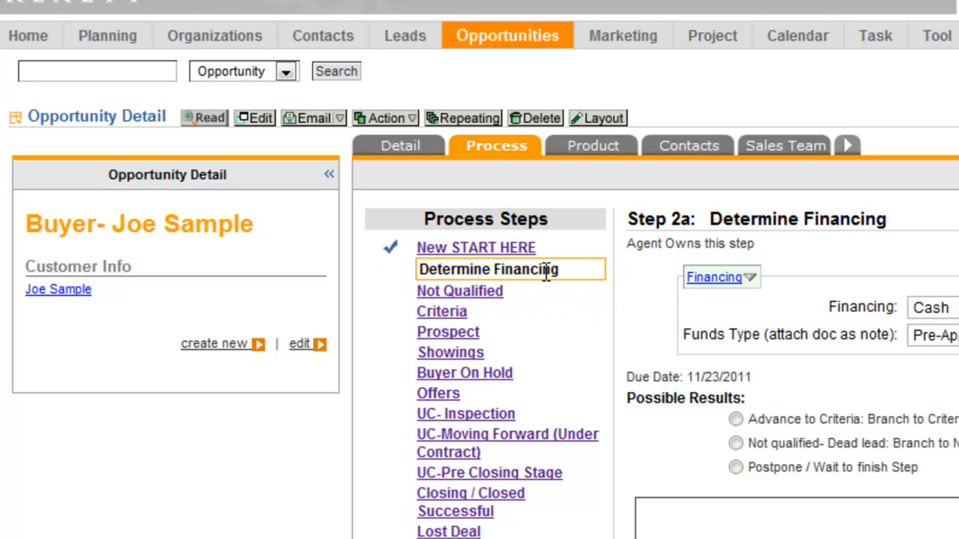
scroll(562, 277, "down", 3)
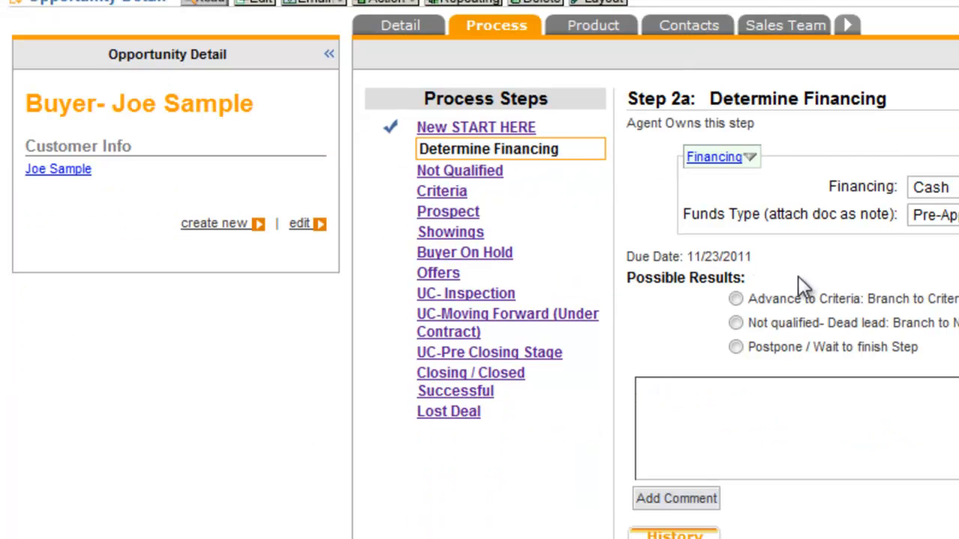
left_click(737, 299)
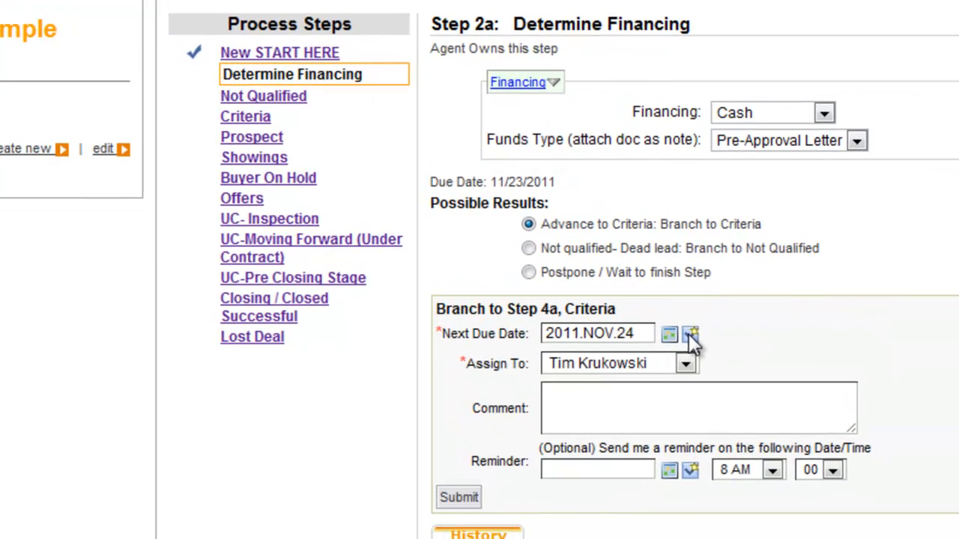
Set the next due date to 2011.NOV.26 and submit the branch to Step 4a, Criteria.
left_click(689, 334)
left_click(554, 405)
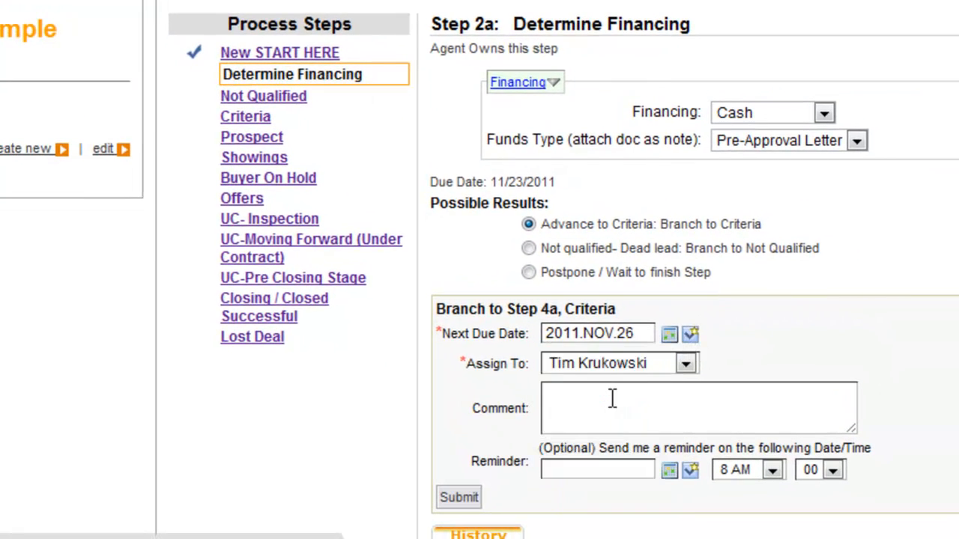
left_click(461, 497)
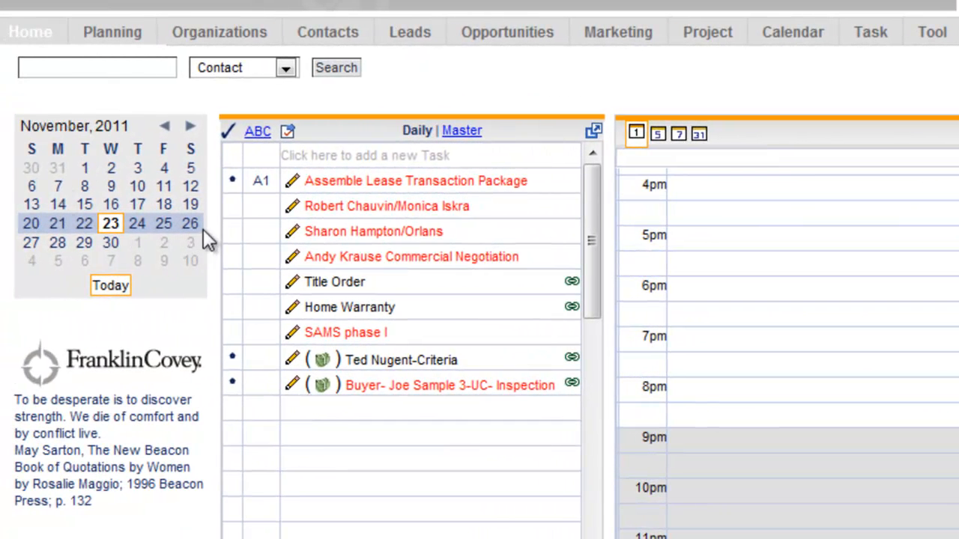
Show the tasks for November 26, 2011 and mark the buyer's Criteria task as completed to open its process step.
left_click(191, 225)
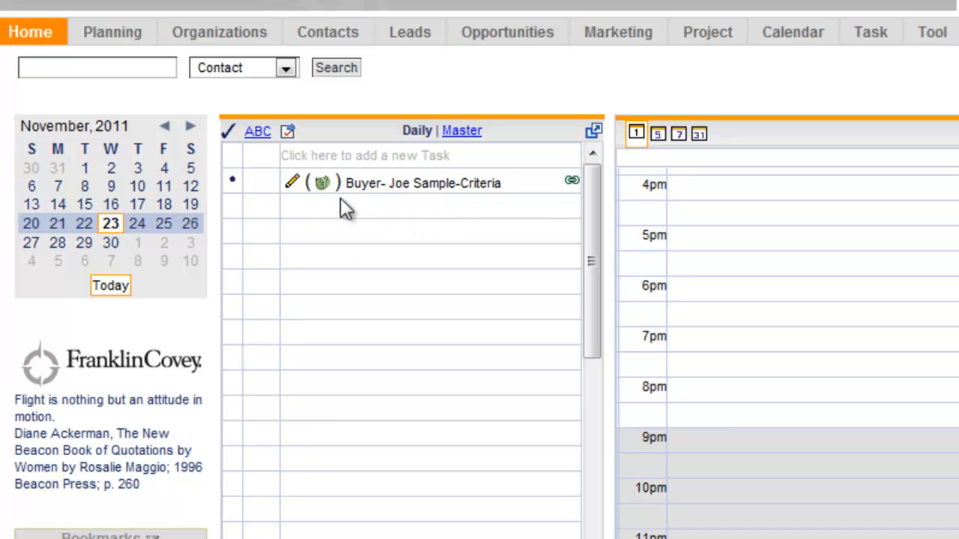
left_click(233, 181)
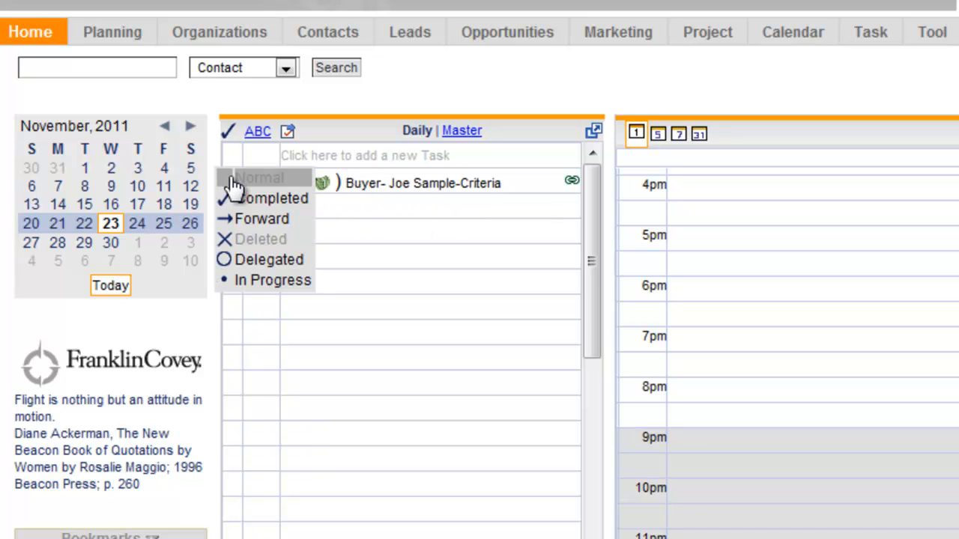
left_click(251, 200)
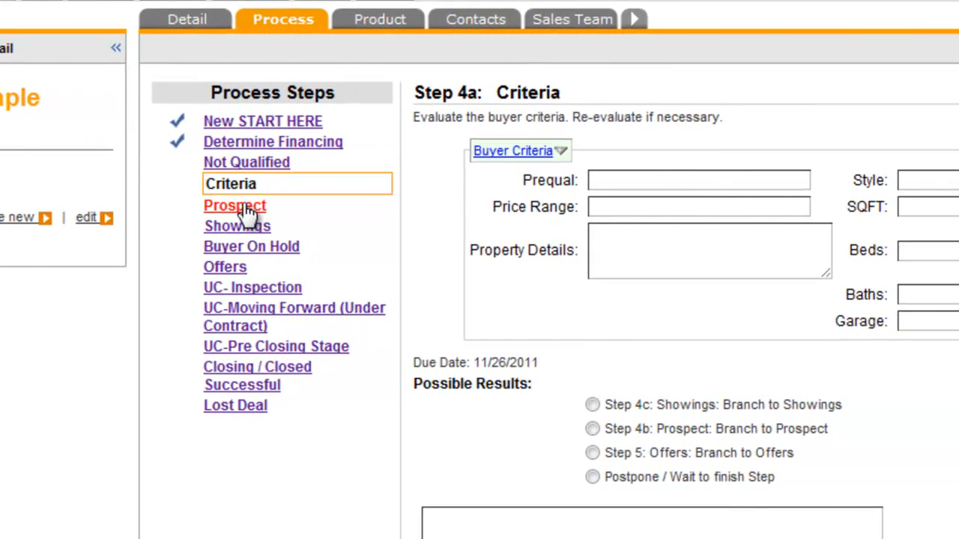
Select the Step 5 Offers result for the Criteria step and submit the branch with the due date 2011.NOV.24.
scroll(247, 213, "up", 1)
scroll(246, 341, "down", 2)
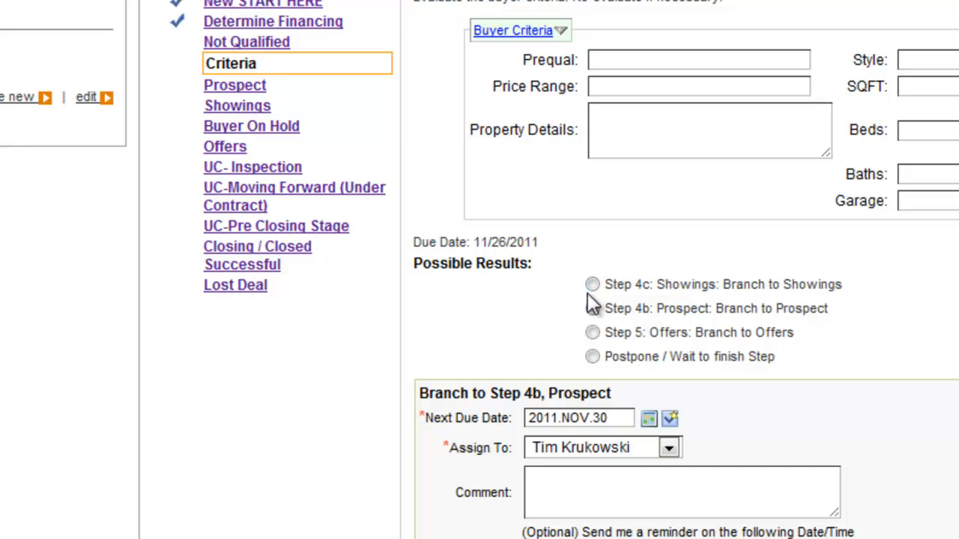
left_click(593, 332)
scroll(569, 345, "down", 3)
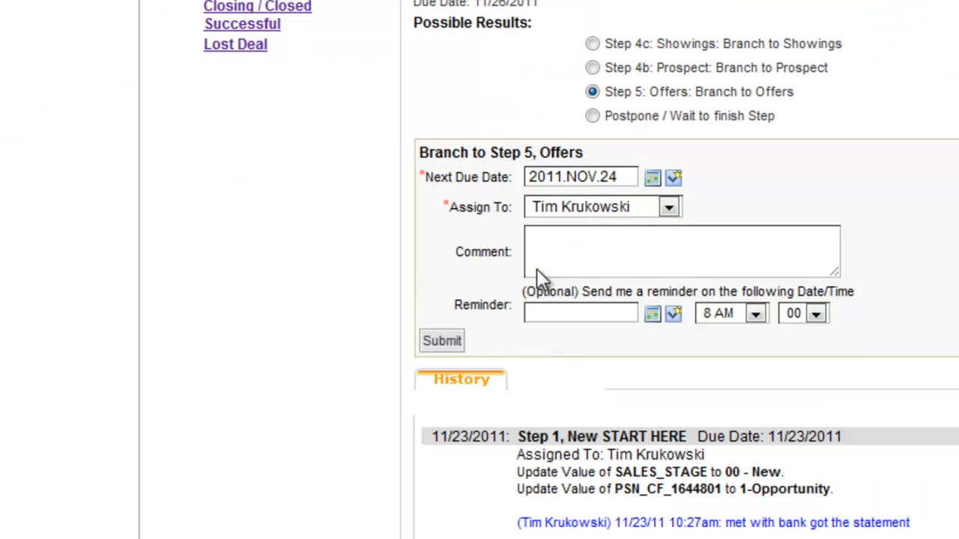
left_click(442, 343)
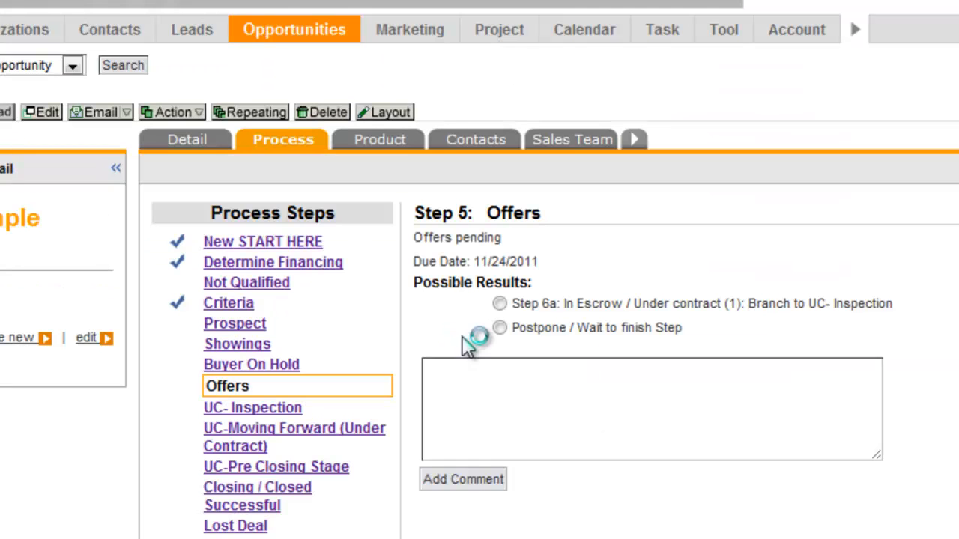
Choose In Escrow / Under contract as the Offers result and submit the branch to Step 6a, UC- Inspection.
scroll(524, 329, "down", 3)
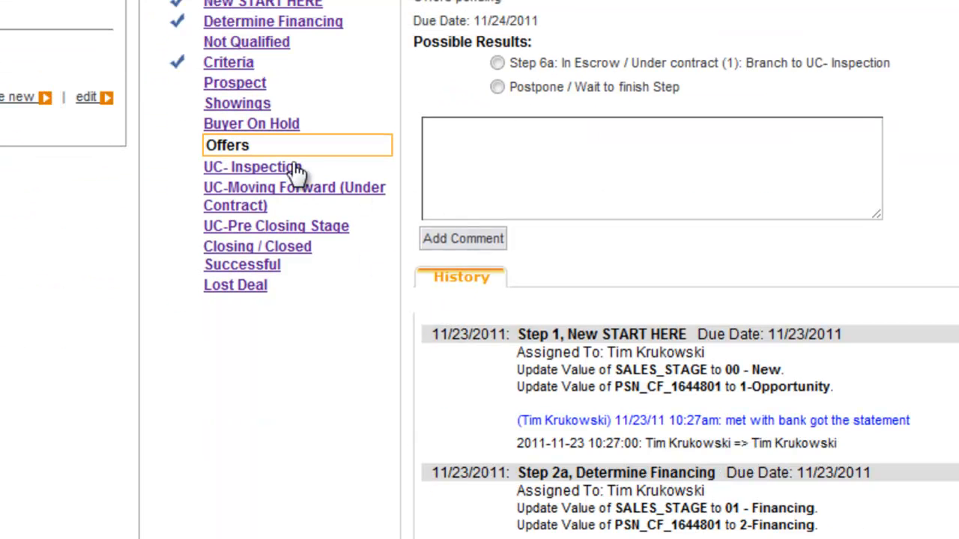
left_click(497, 63)
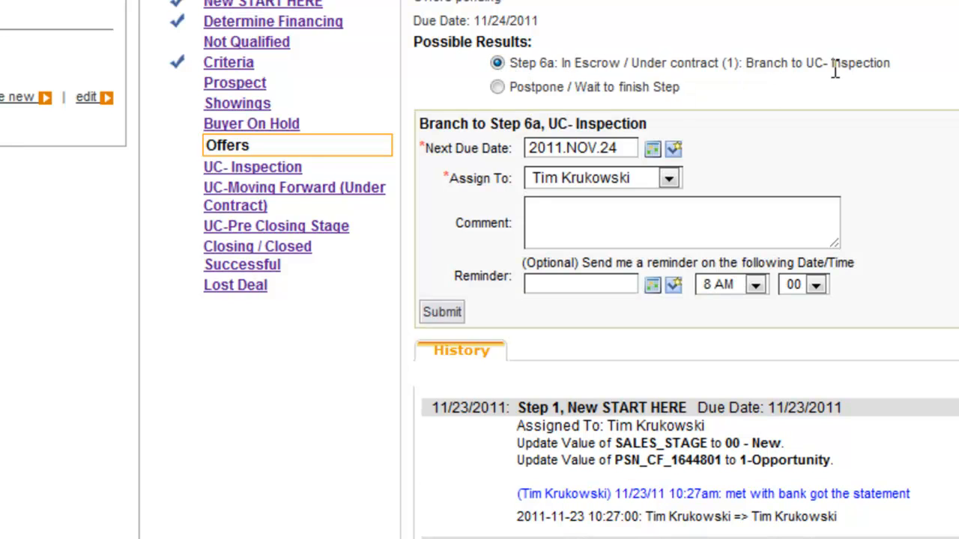
left_click(444, 313)
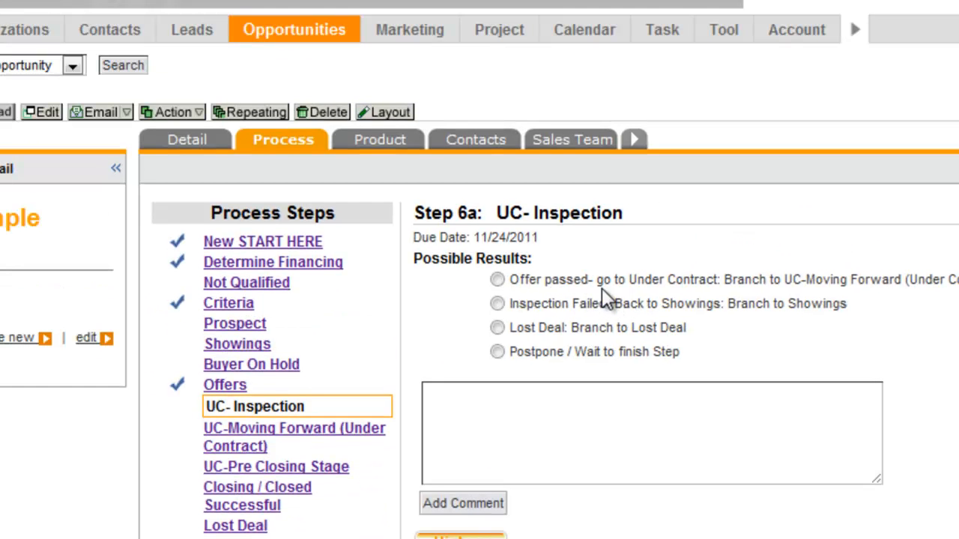
Choose Offer passed as the inspection result and submit the branch to Step 6b, UC-Moving Forward (Under Contract).
left_click(498, 280)
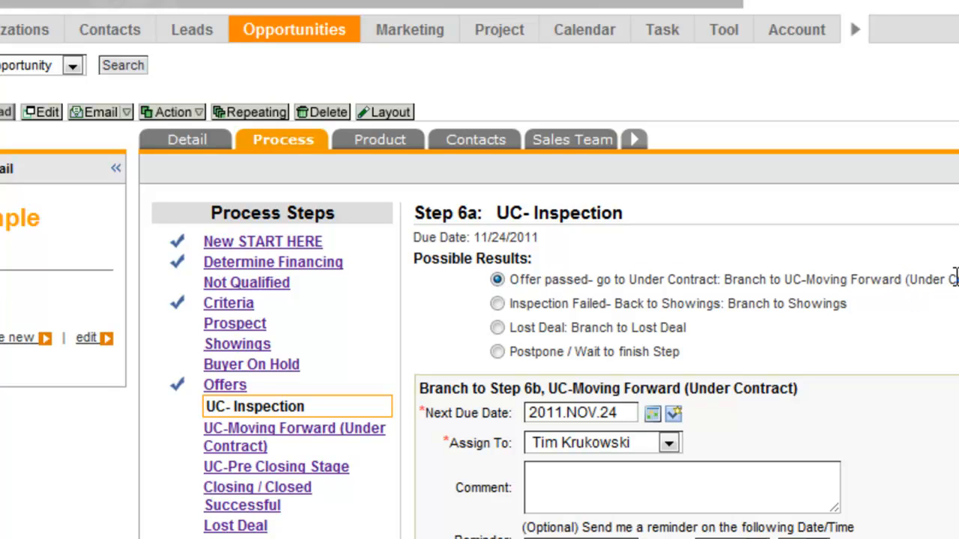
scroll(924, 276, "down", 3)
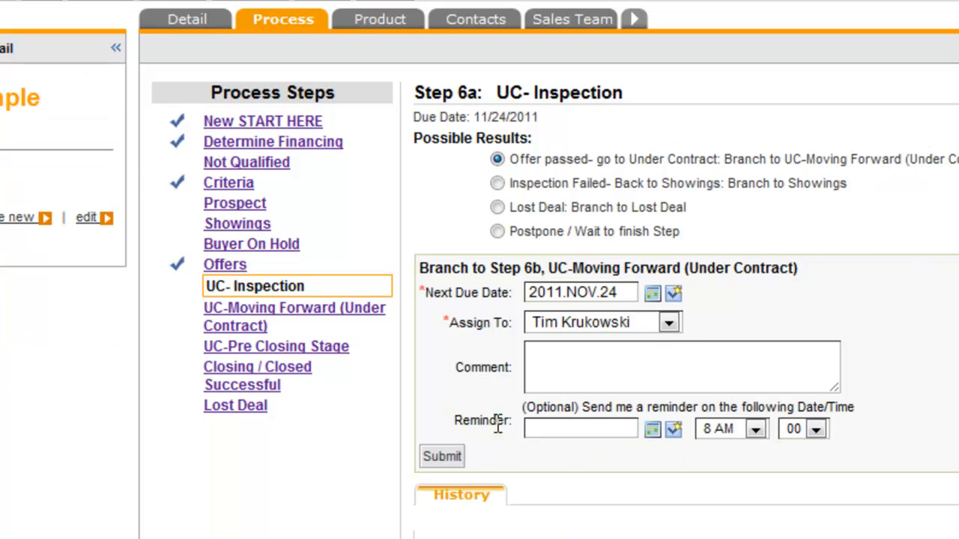
left_click(445, 457)
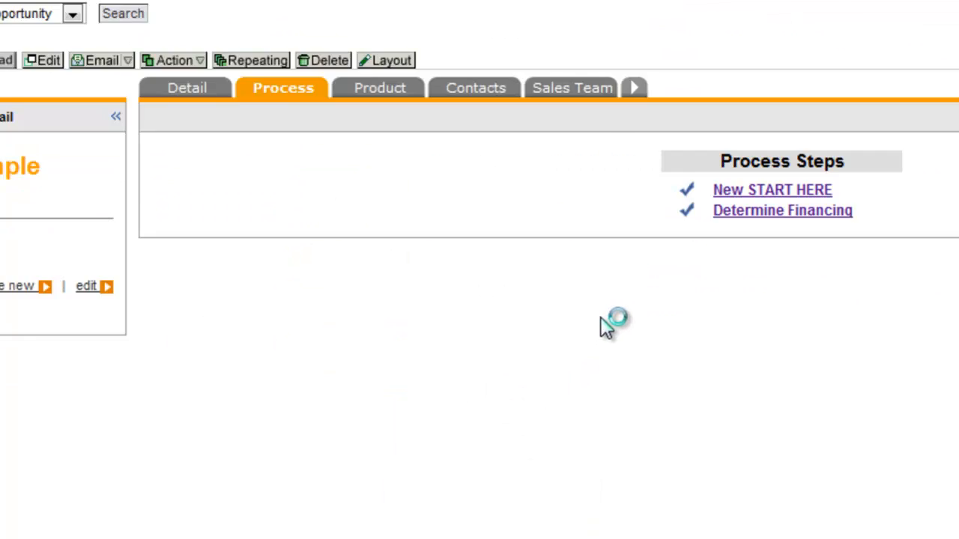
Review the process history and the activity history in the opportunity's details, and return to the home daily task list.
scroll(673, 302, "down", 15)
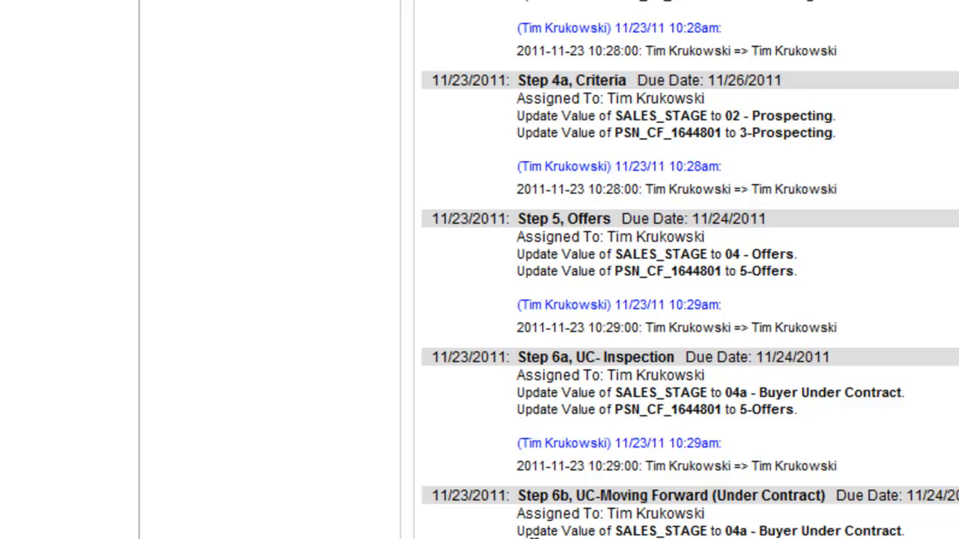
scroll(546, 452, "up", 15)
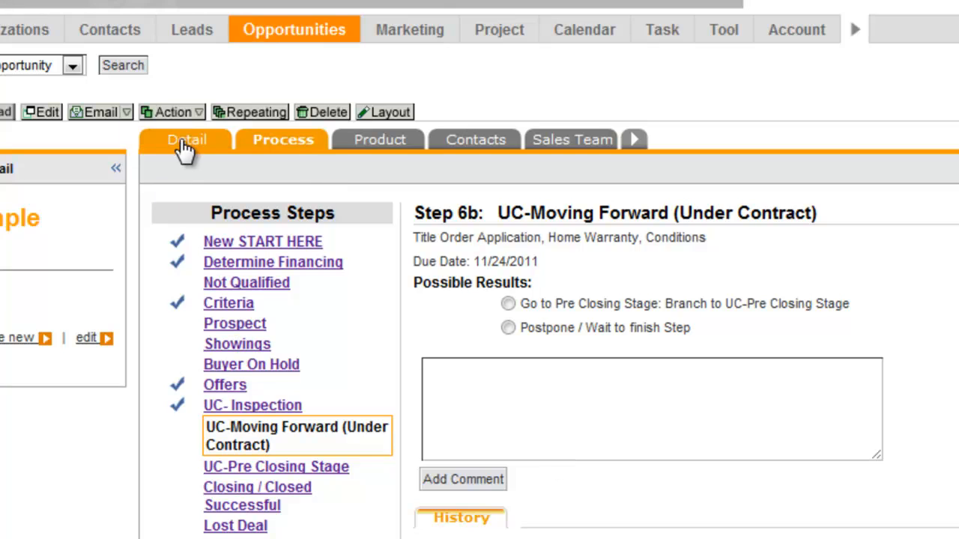
left_click(191, 152)
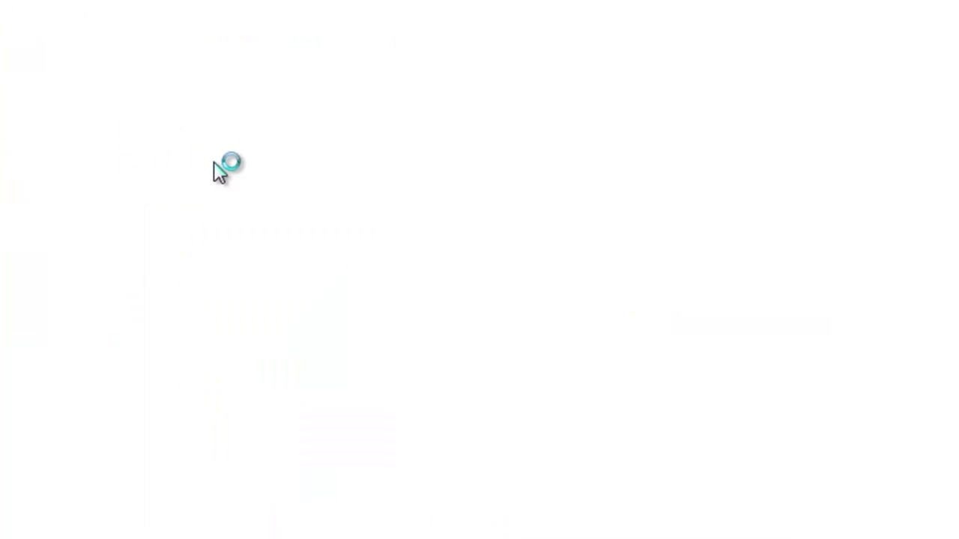
scroll(244, 310, "down", 7)
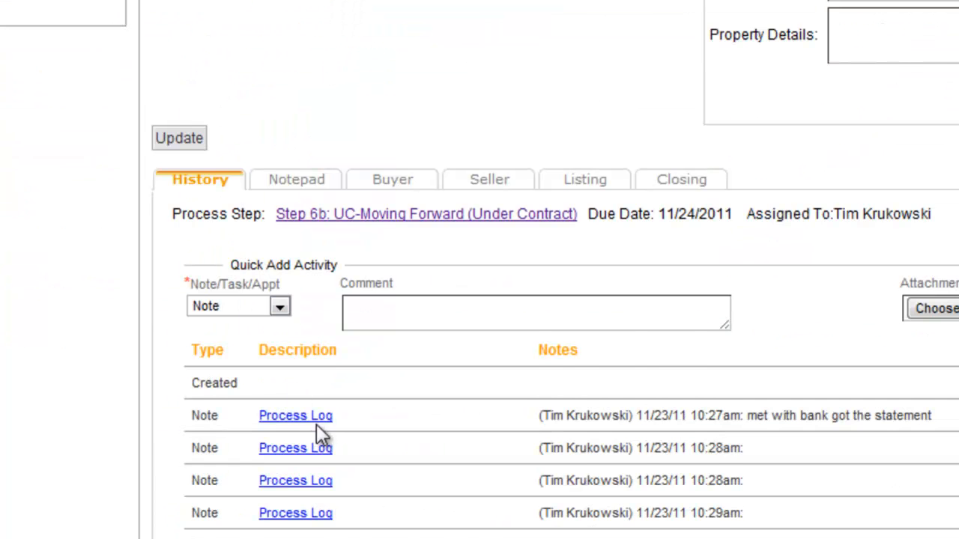
scroll(326, 438, "down", 2)
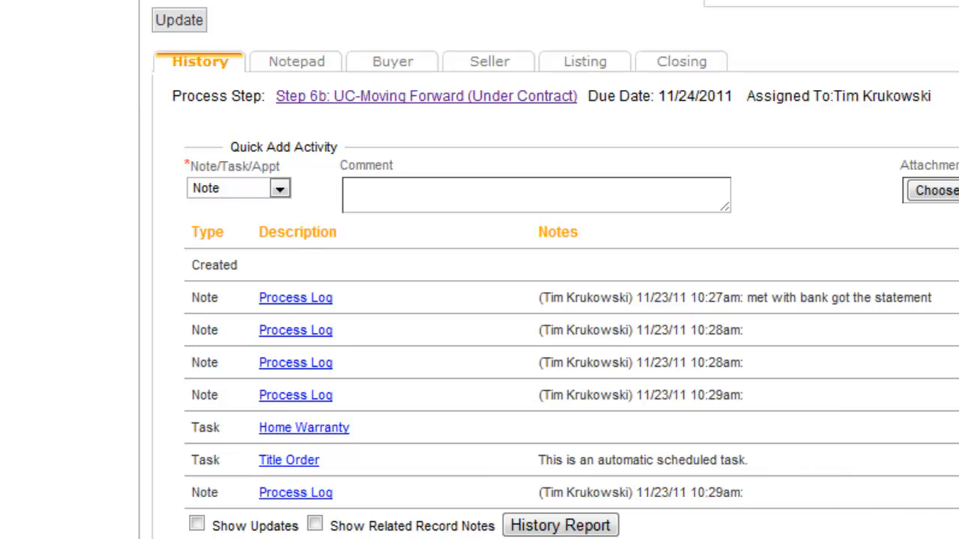
scroll(480, 270, "up", 7)
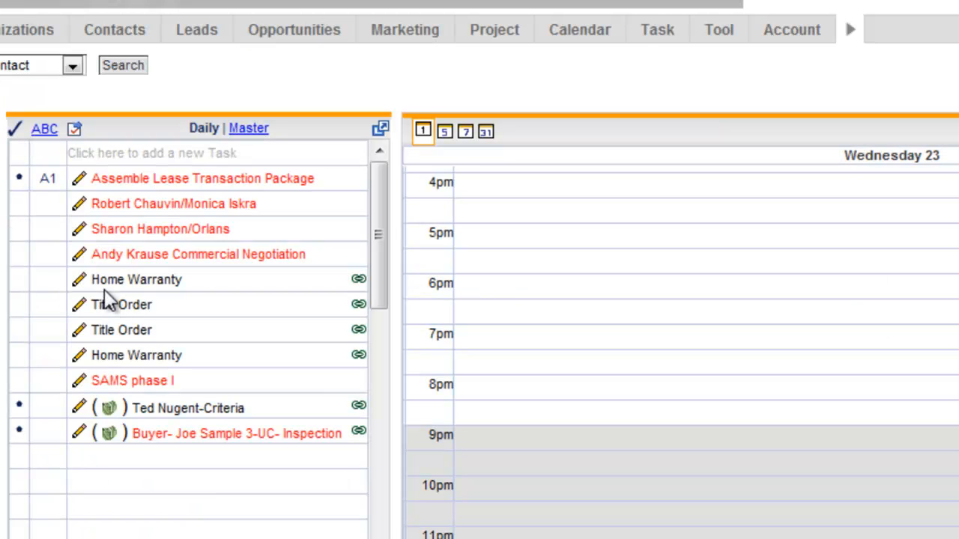
View the linked references of the first Home Warranty and first Title Order tasks, including the Home Warranty task's opportunity snapshot.
left_click(359, 282)
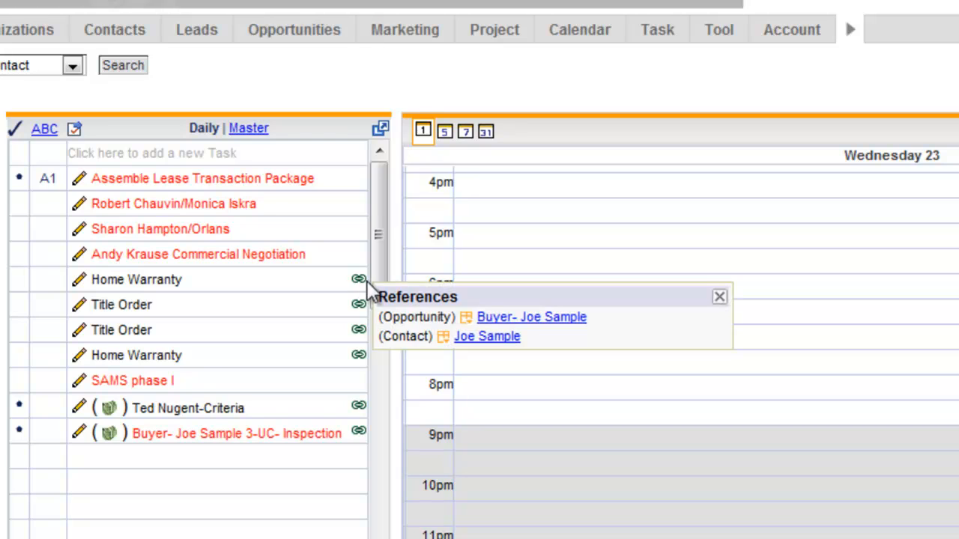
left_click(517, 318)
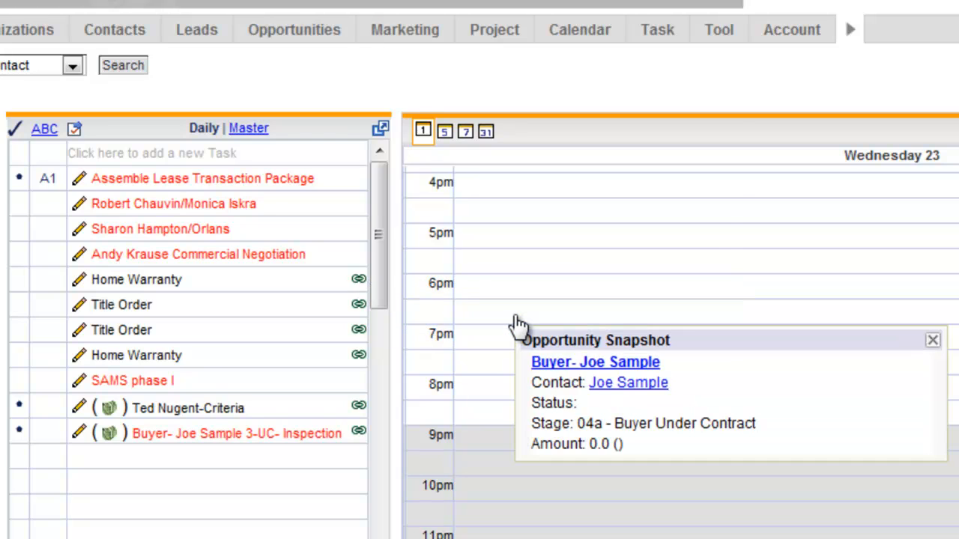
left_click(359, 308)
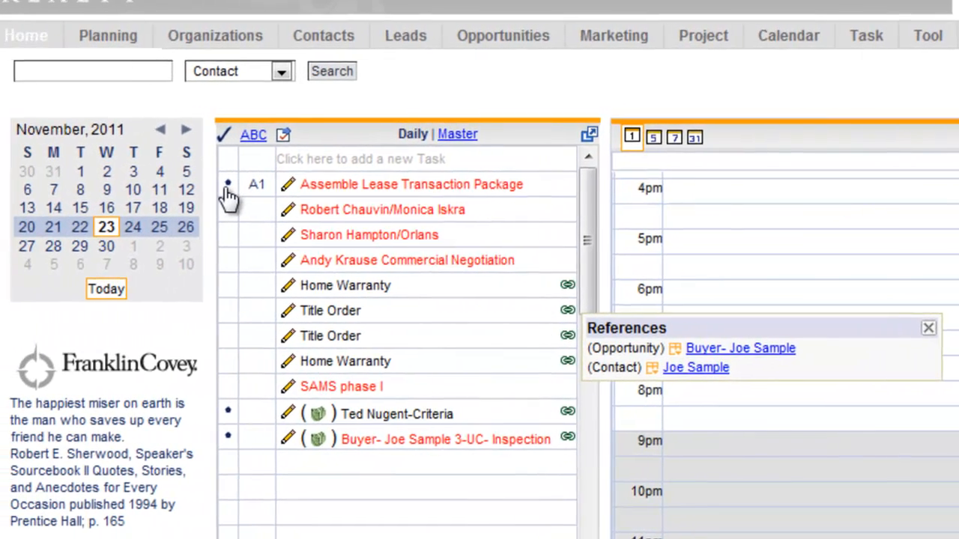
Mark the Assemble Lease Transaction Package task as completed and clear its completed mark again.
left_click(19, 181)
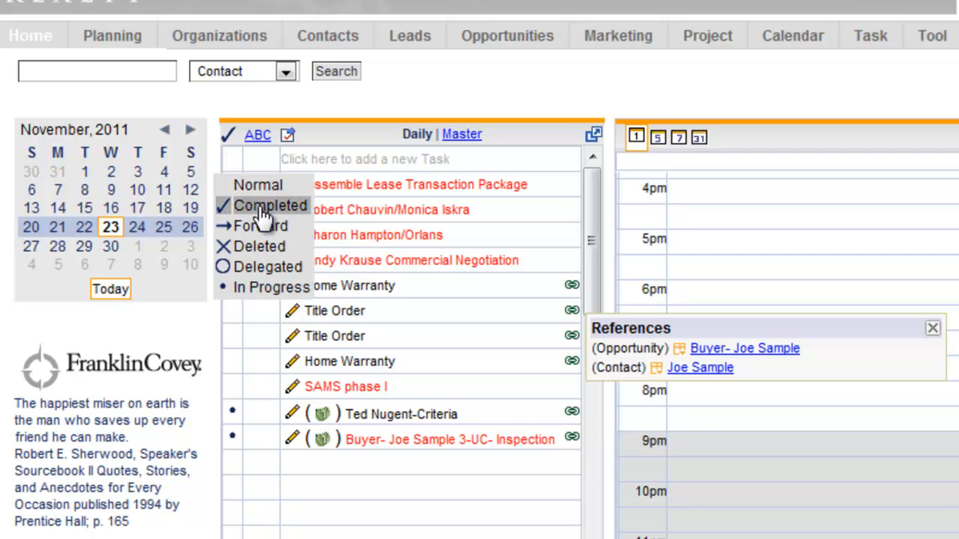
left_click(255, 206)
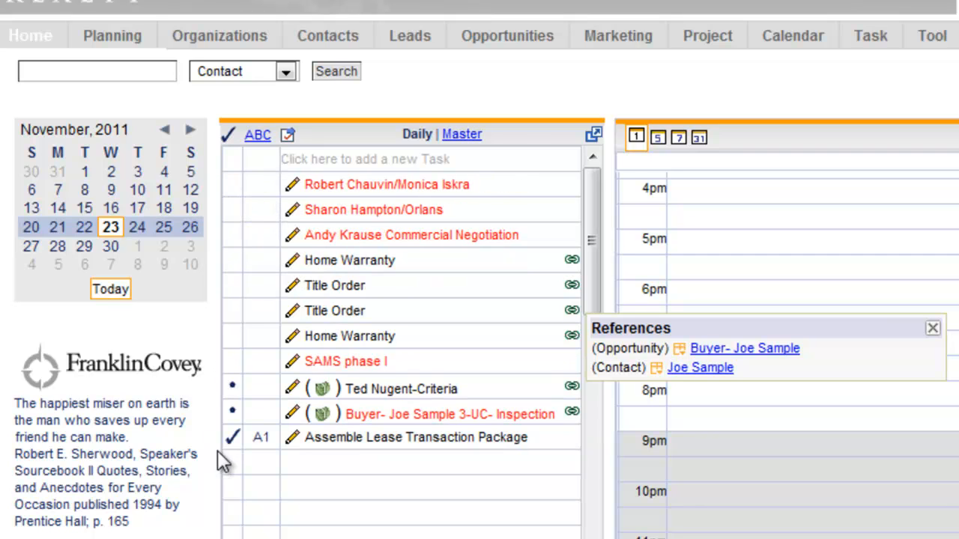
left_click(233, 439)
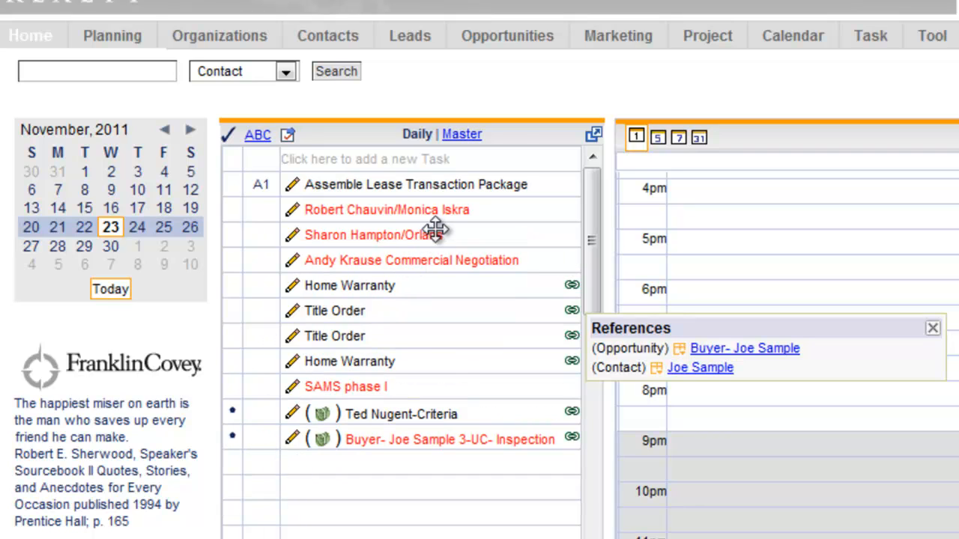
Mark the first Home Warranty task in the daily list as completed.
left_click(233, 289)
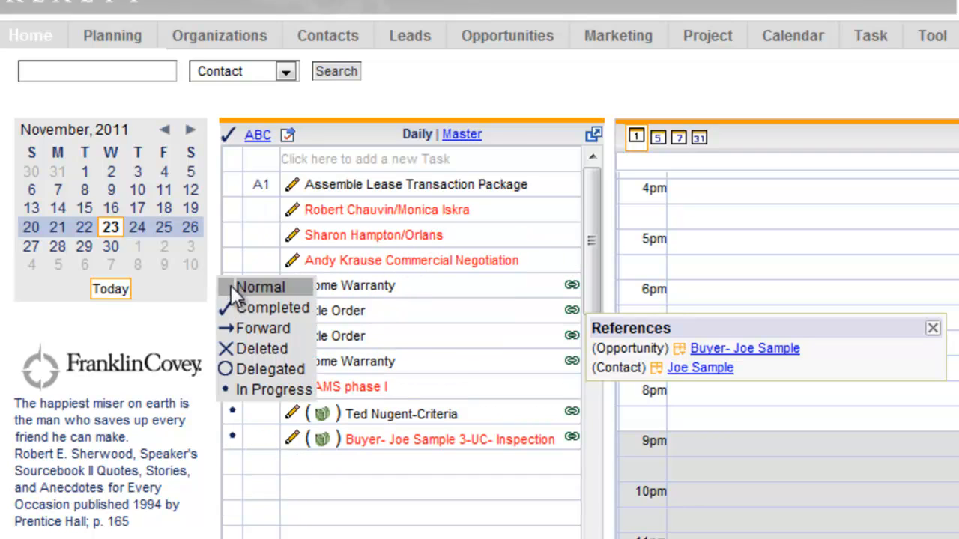
left_click(266, 309)
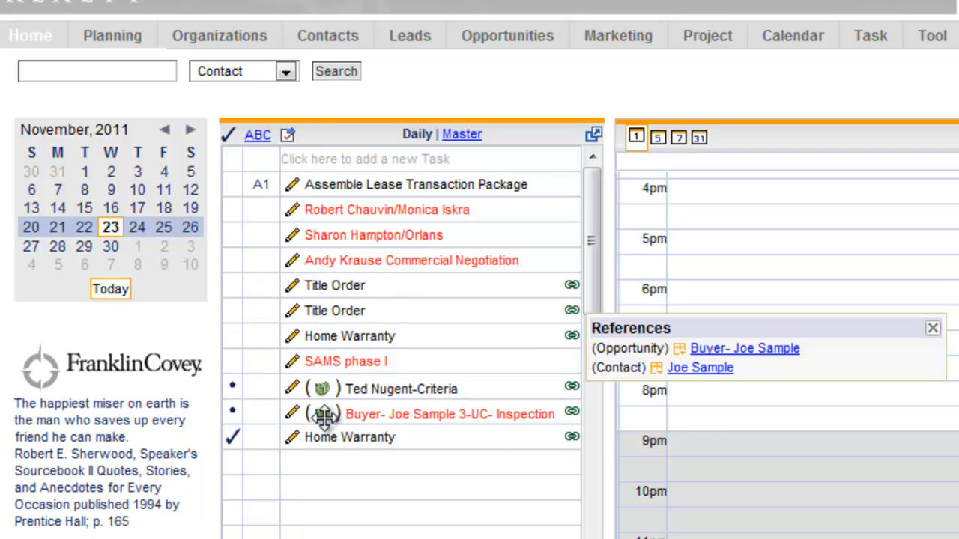
Forward the other buyer's in-progress Criteria task and examine the criteria fields and possible results of its process step.
left_click(233, 390)
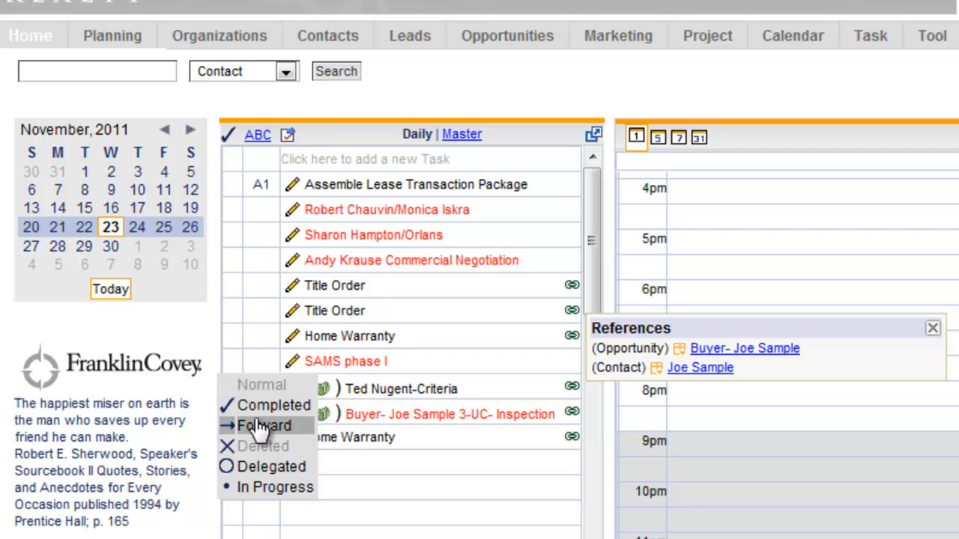
left_click(266, 425)
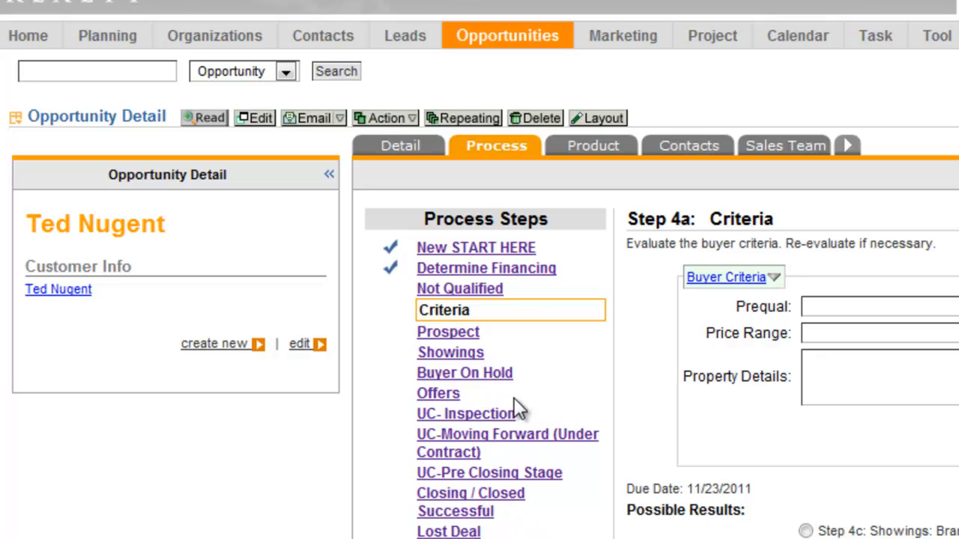
scroll(563, 377, "down", 3)
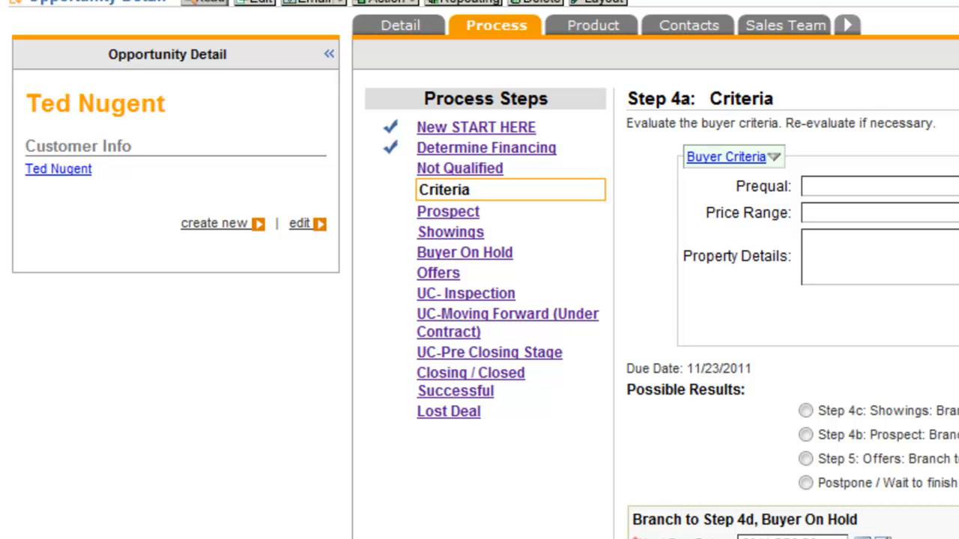
scroll(480, 299, "down", 9)
scroll(479, 300, "up", 12)
mouse_move(543, 45)
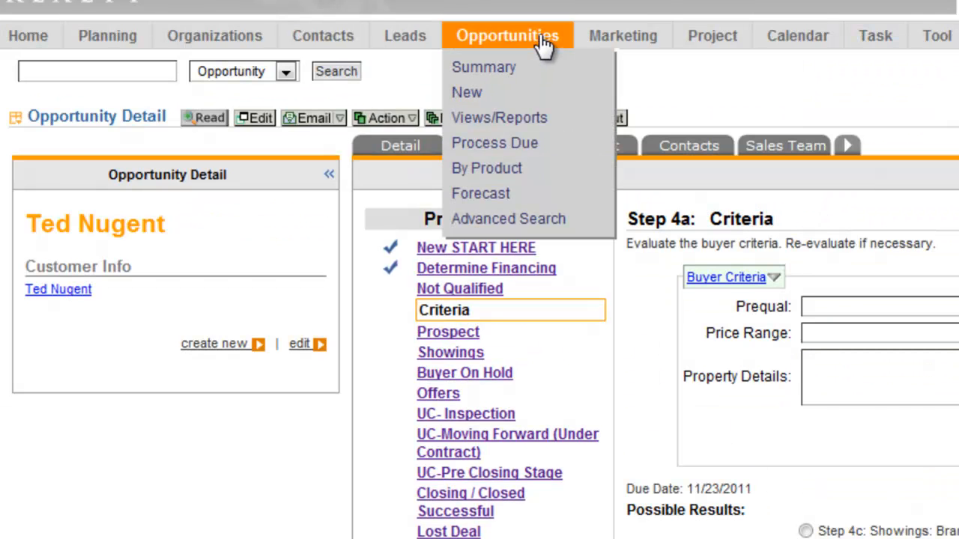